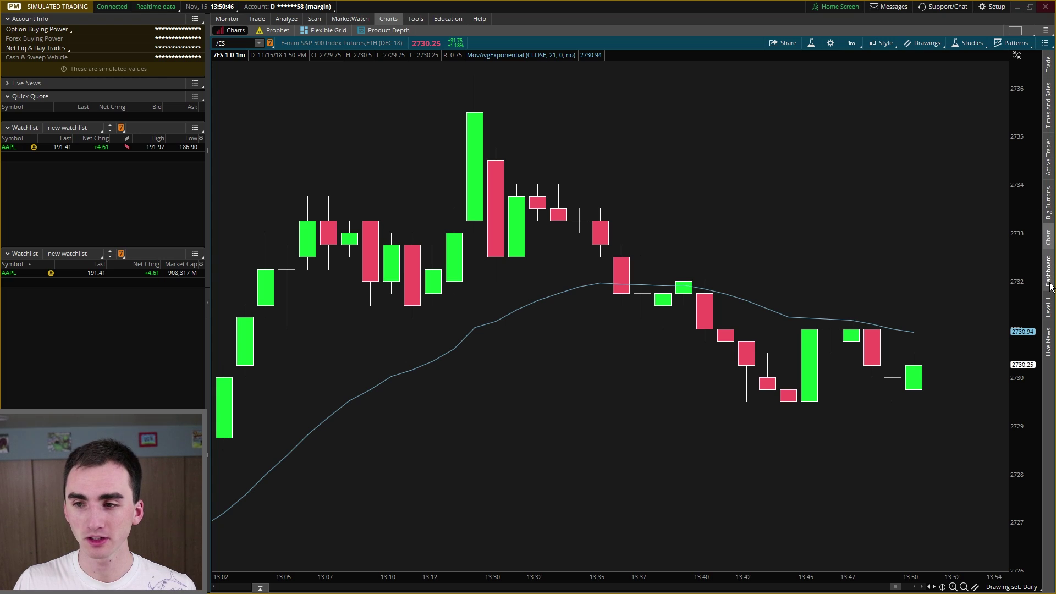
Show Active Trader beside the /ES chart, expand its order entry settings, and buy 1 contract at market
{"action": "left_click", "coordinate": [1050, 165]}
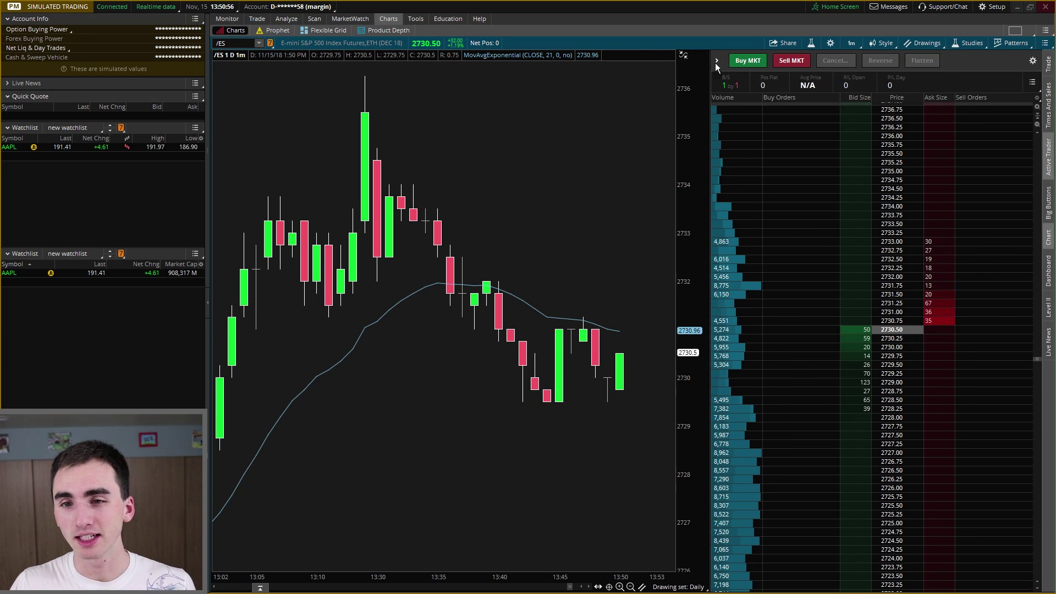
{"action": "left_click", "coordinate": [743, 62]}
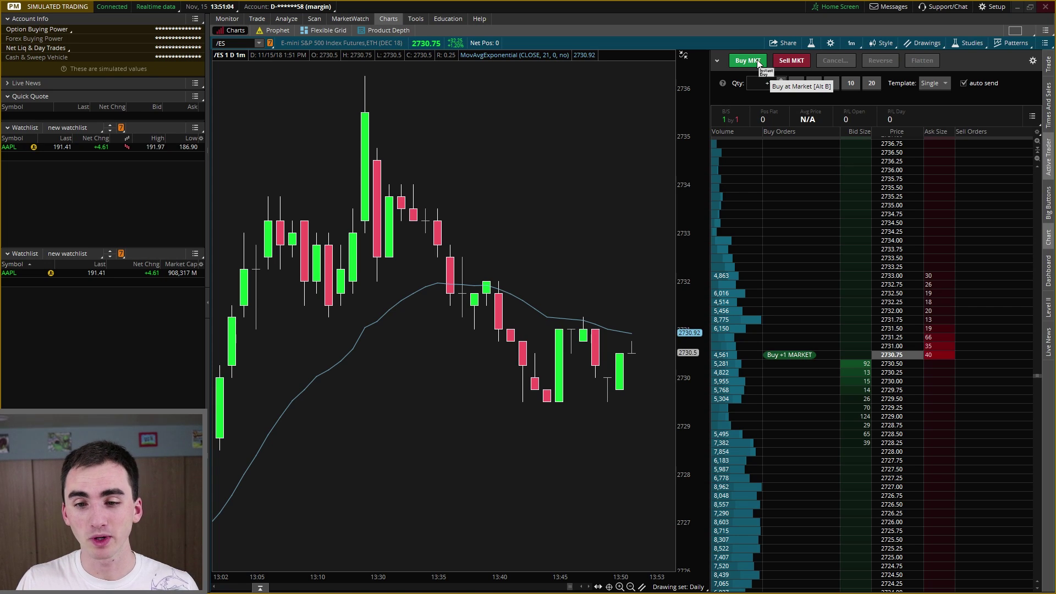
{"action": "left_click", "coordinate": [758, 61]}
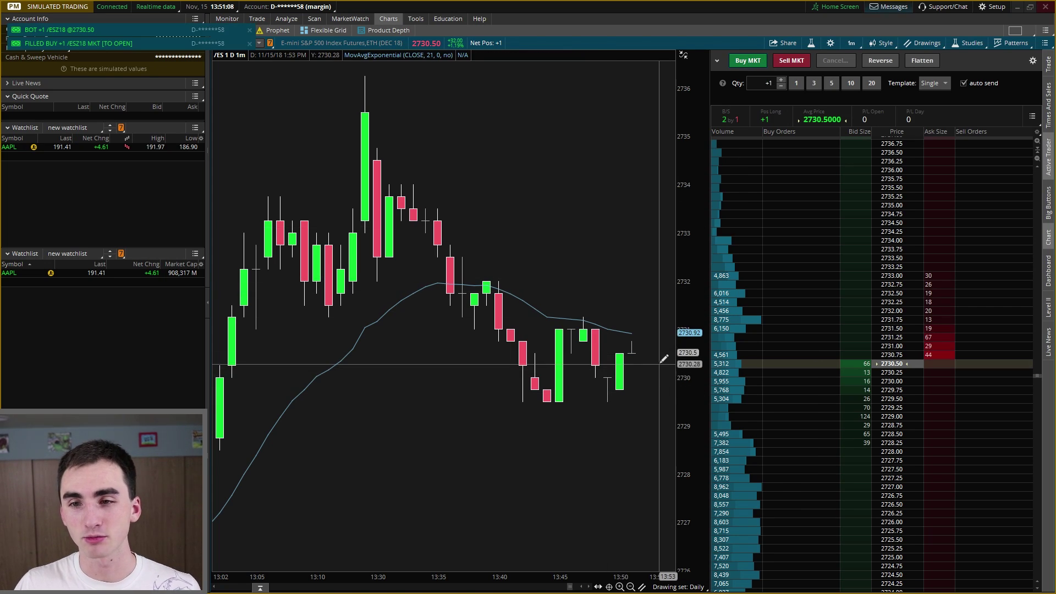
Reverse the long /ES position into a short one, and flatten it
{"action": "mouse_move", "coordinate": [794, 67]}
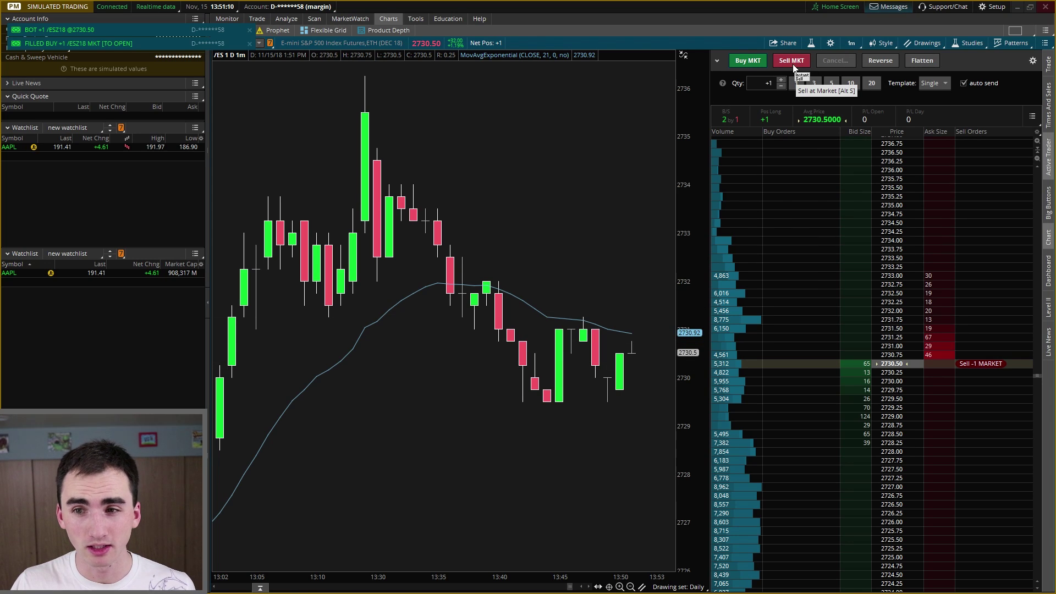
{"action": "left_click", "coordinate": [879, 62]}
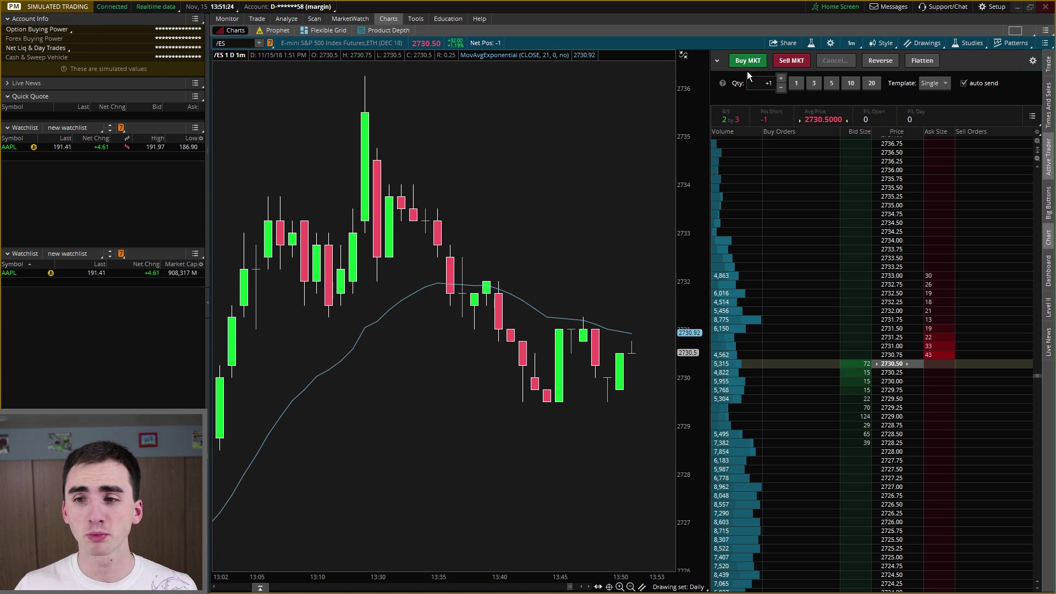
{"action": "left_click", "coordinate": [925, 61]}
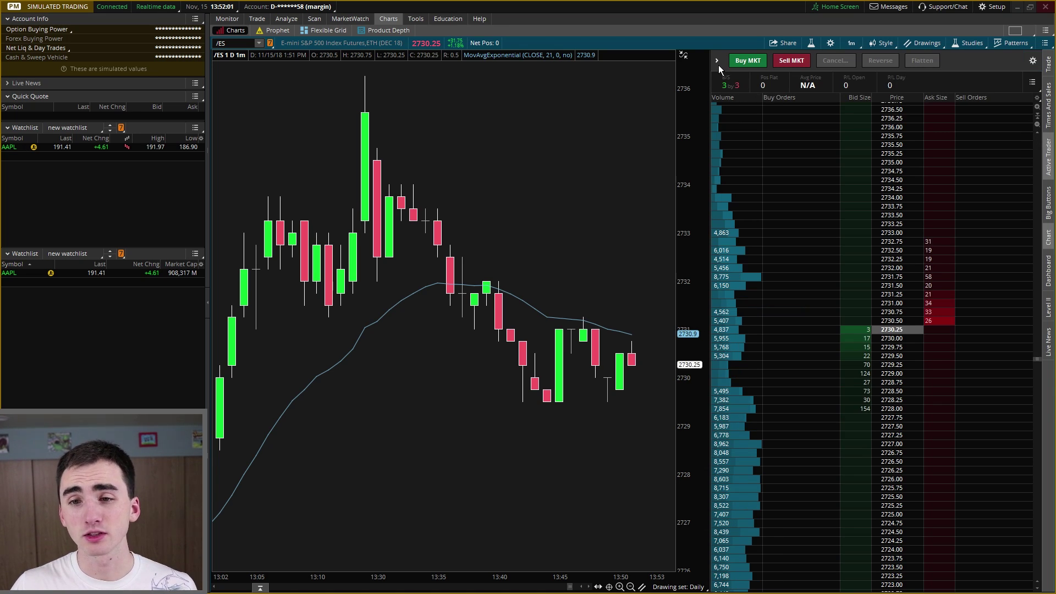
Expand the order entry settings and set the order quantity first to 20 and finally to 55
{"action": "left_click", "coordinate": [719, 65]}
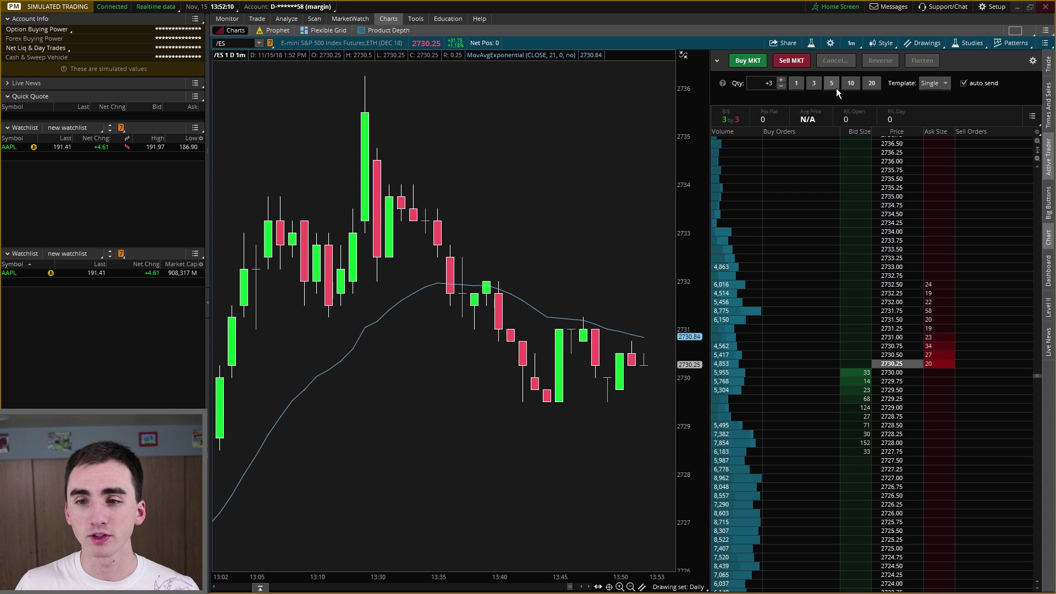
{"action": "left_click", "coordinate": [869, 84]}
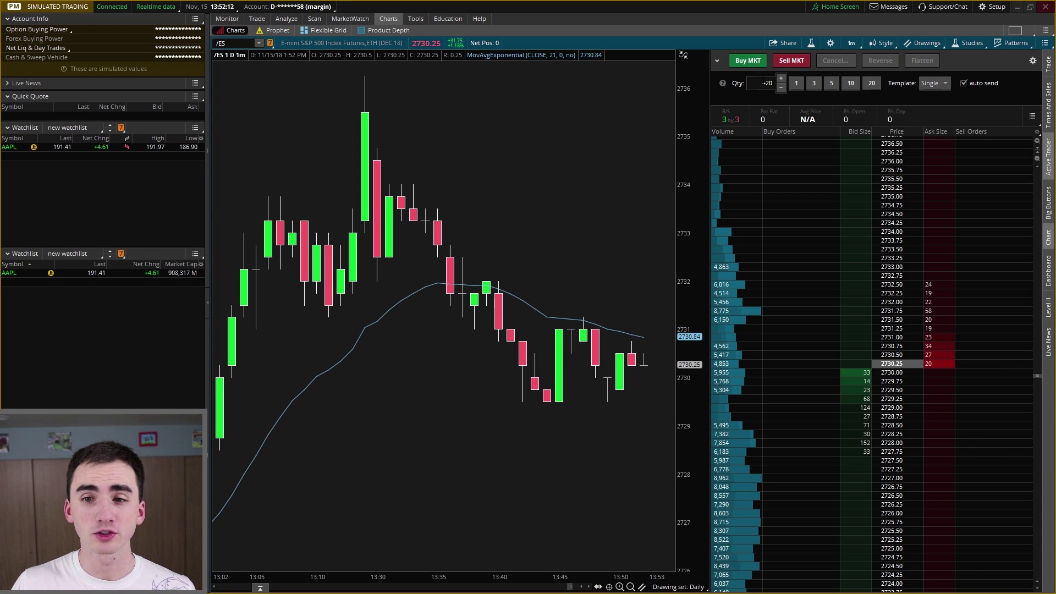
{"action": "left_click", "coordinate": [766, 83]}
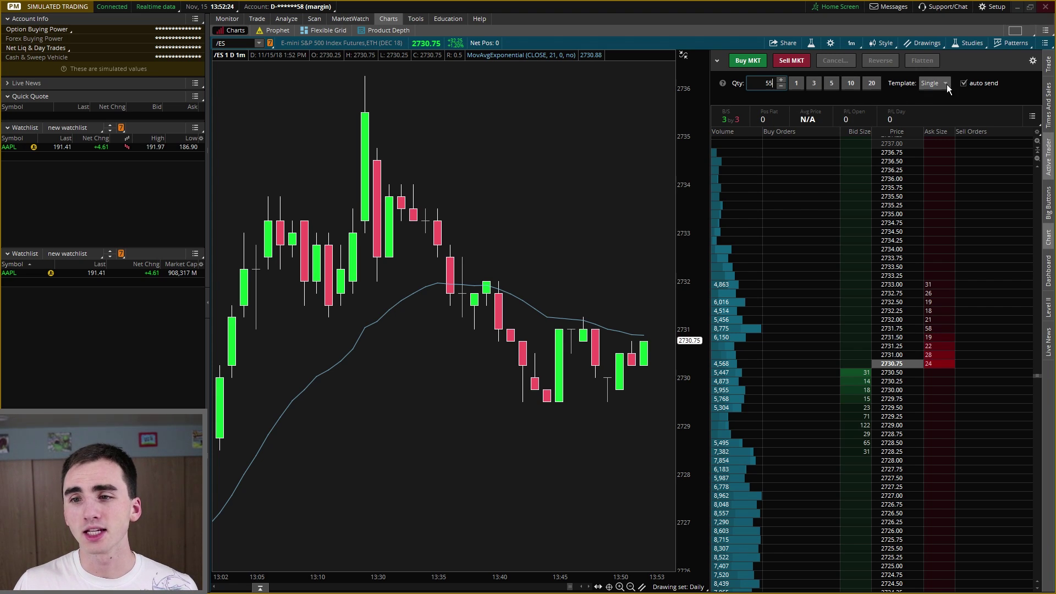
Turn off auto send, set the quantity to 1, and send a market buy of /ES through the order confirmation
{"action": "left_click", "coordinate": [963, 84]}
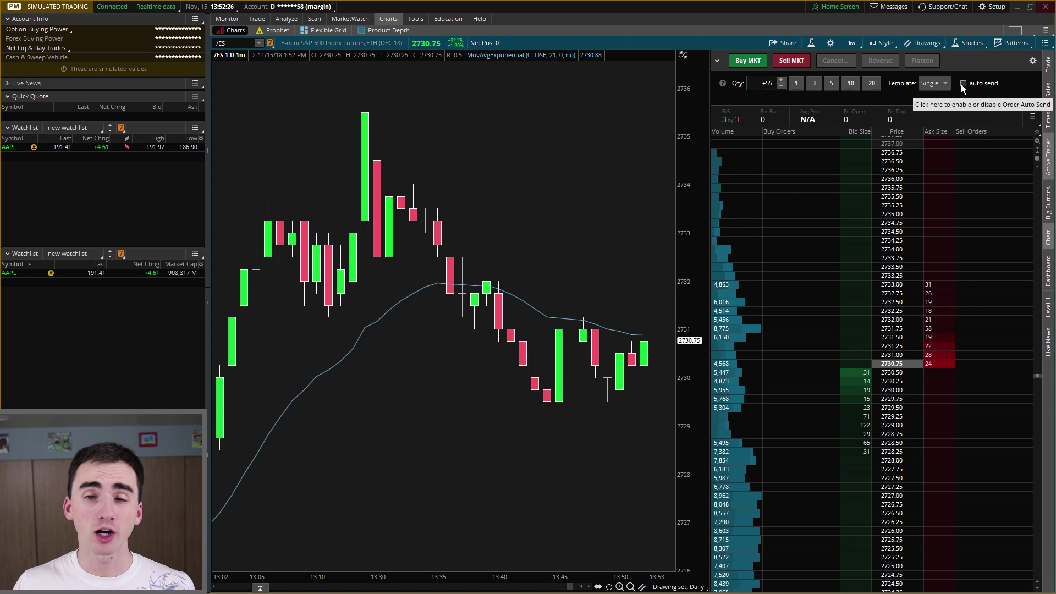
{"action": "left_click", "coordinate": [796, 84]}
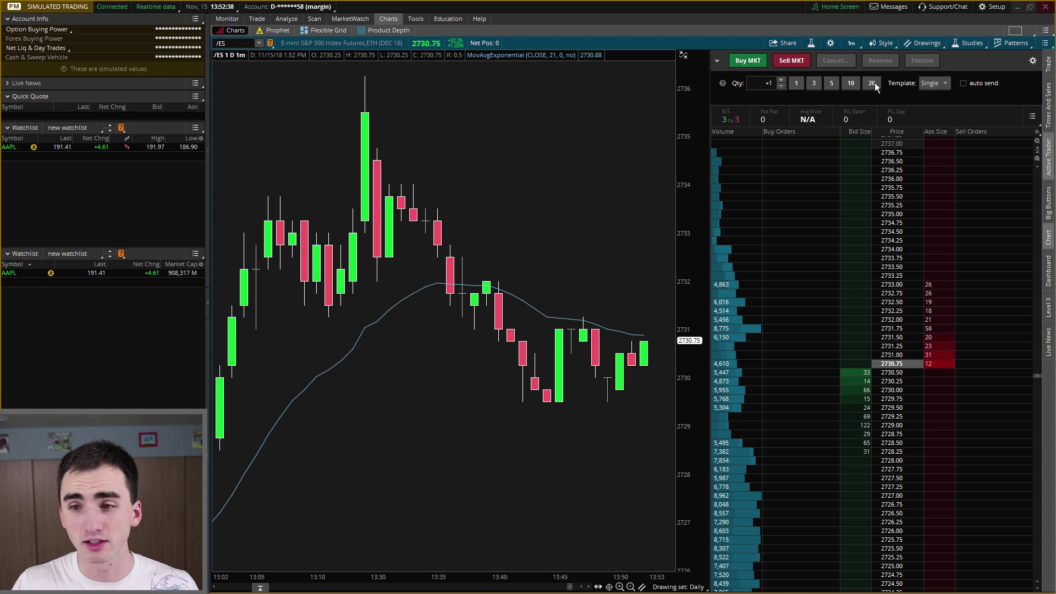
{"action": "left_click", "coordinate": [747, 61]}
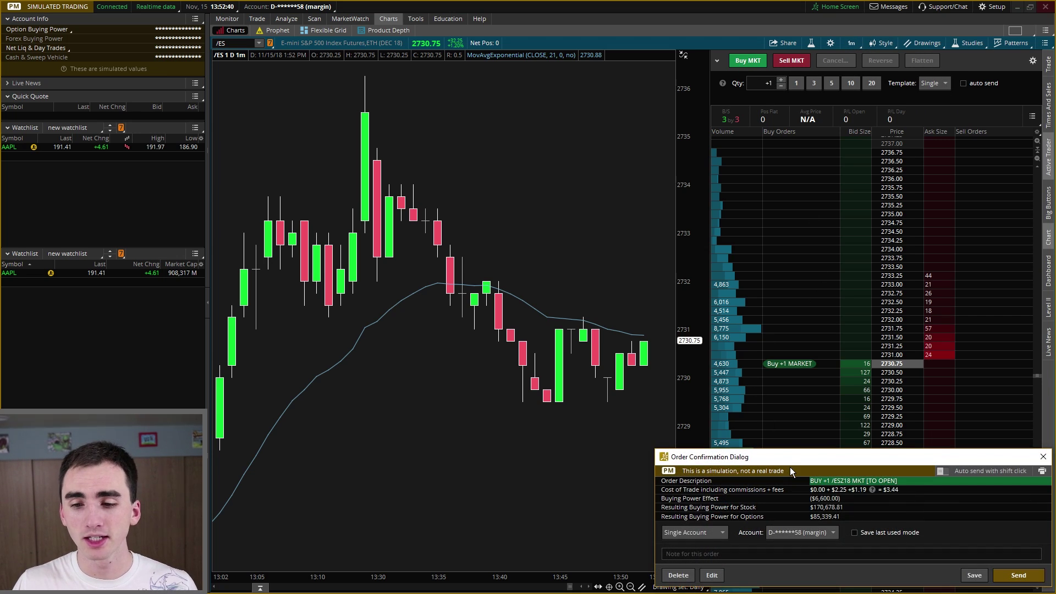
{"action": "left_click_drag", "start_coordinate": [793, 457], "coordinate": [576, 222]}
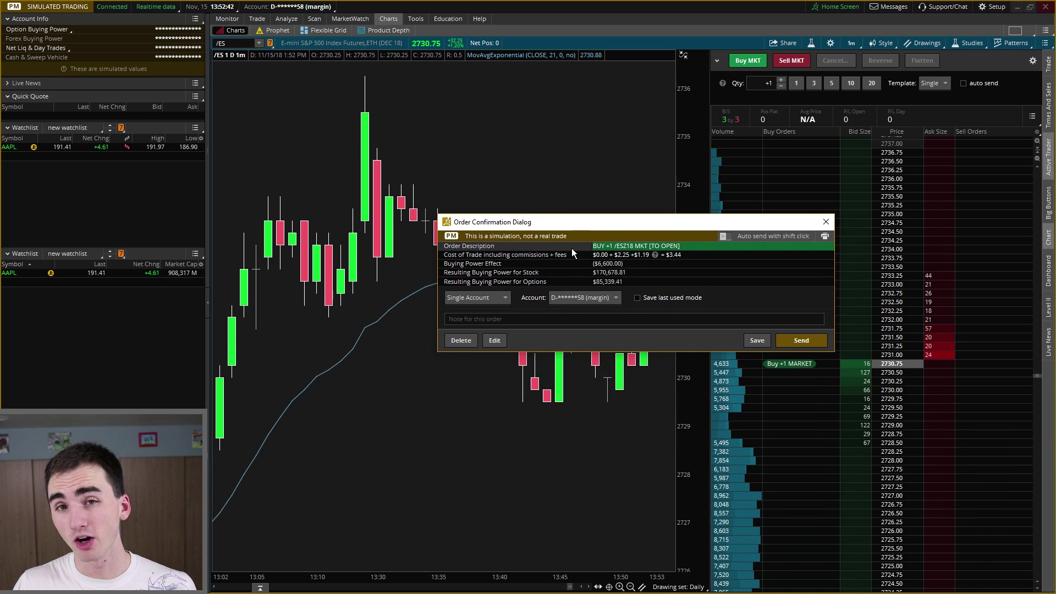
{"action": "left_click", "coordinate": [784, 340]}
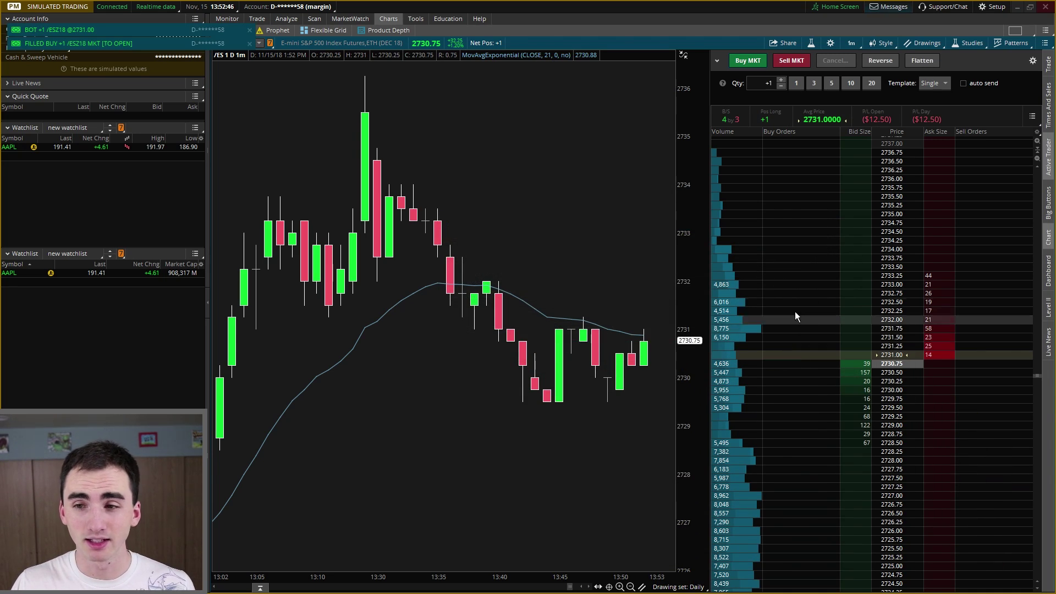
Turn auto send back on and sell 1 /ES contract at market
{"action": "left_click", "coordinate": [967, 85]}
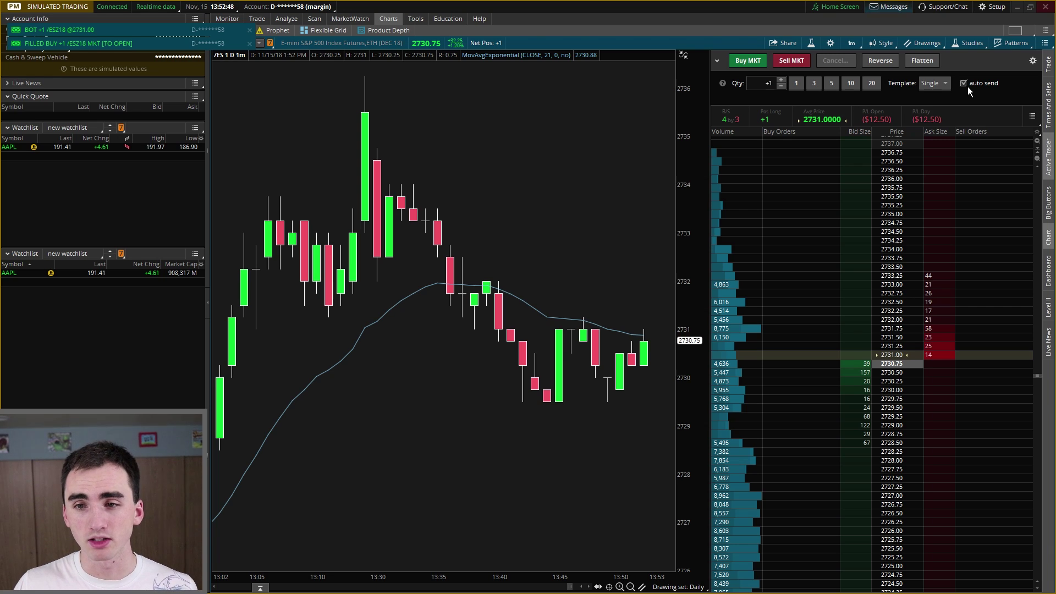
{"action": "left_click", "coordinate": [793, 62]}
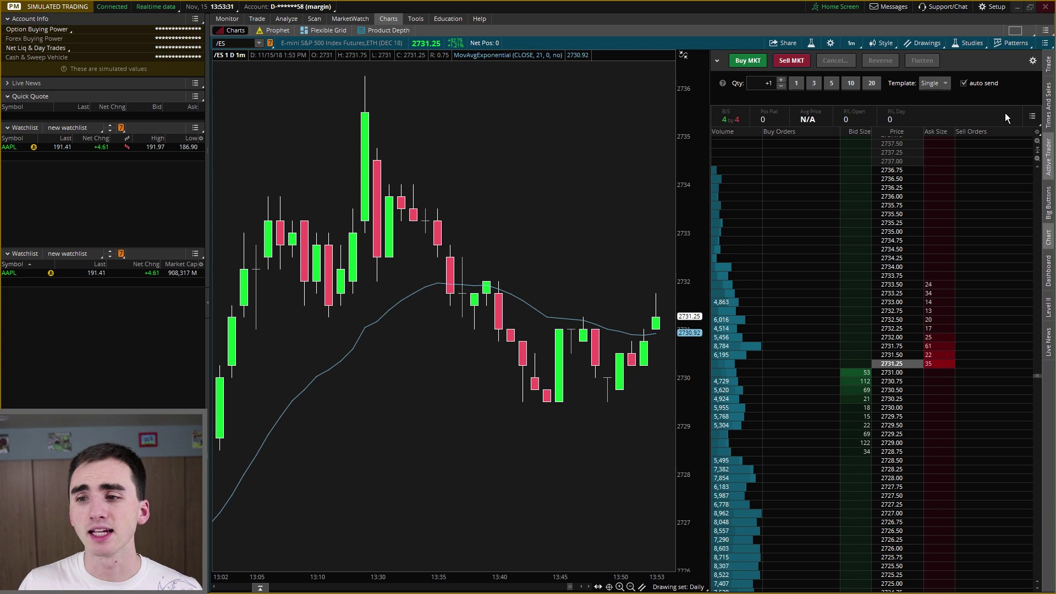
Customize the position summary by removing Profit/Loss Open from the current set and adding it back, and apply the set
{"action": "left_click", "coordinate": [1030, 117]}
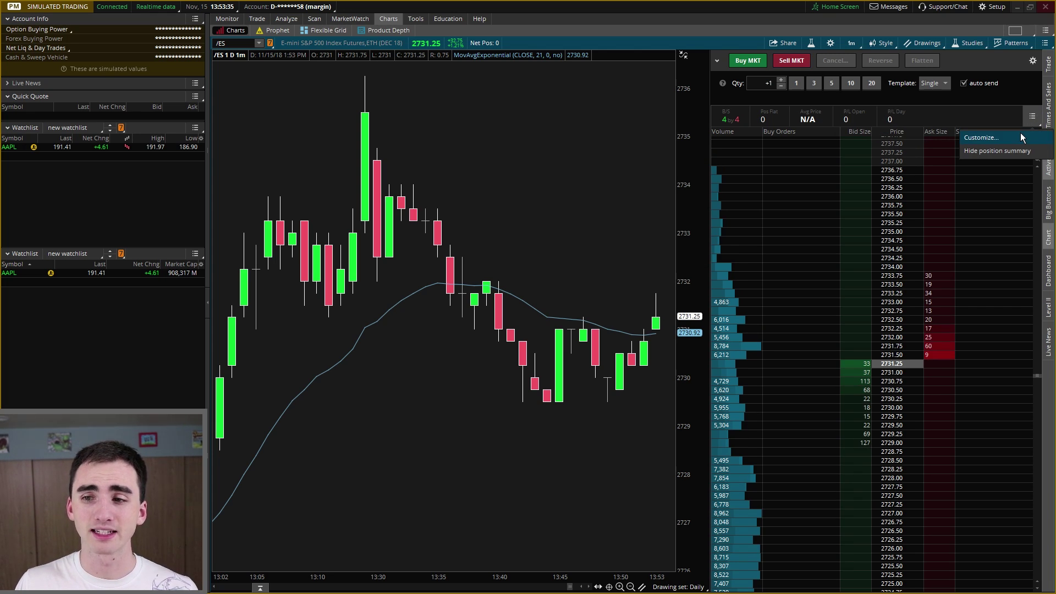
{"action": "left_click", "coordinate": [1021, 136]}
{"action": "left_click_drag", "start_coordinate": [982, 115], "coordinate": [953, 148]}
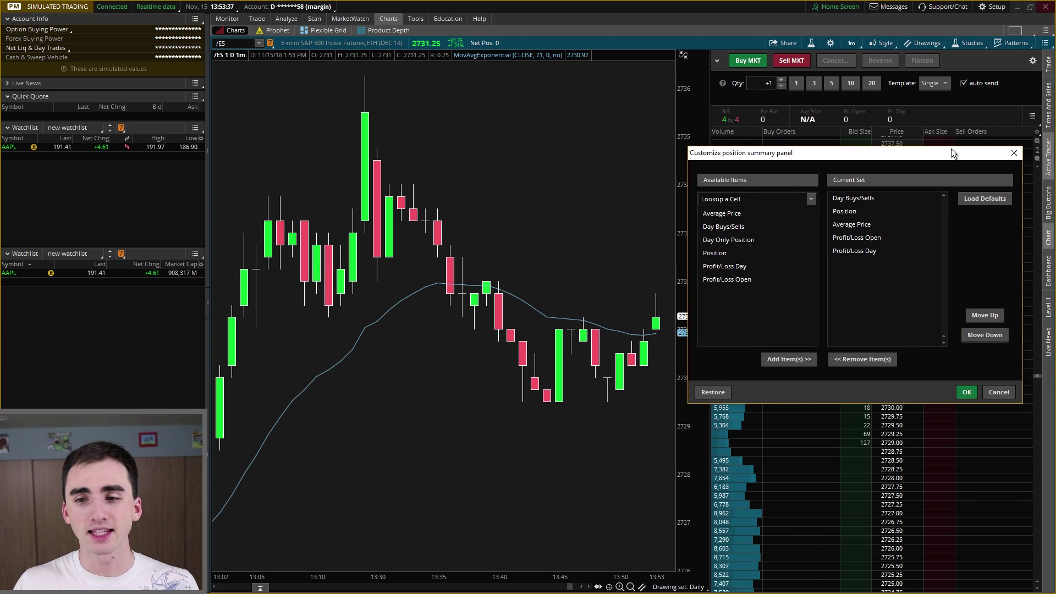
{"action": "left_click_drag", "start_coordinate": [882, 160], "coordinate": [888, 187]}
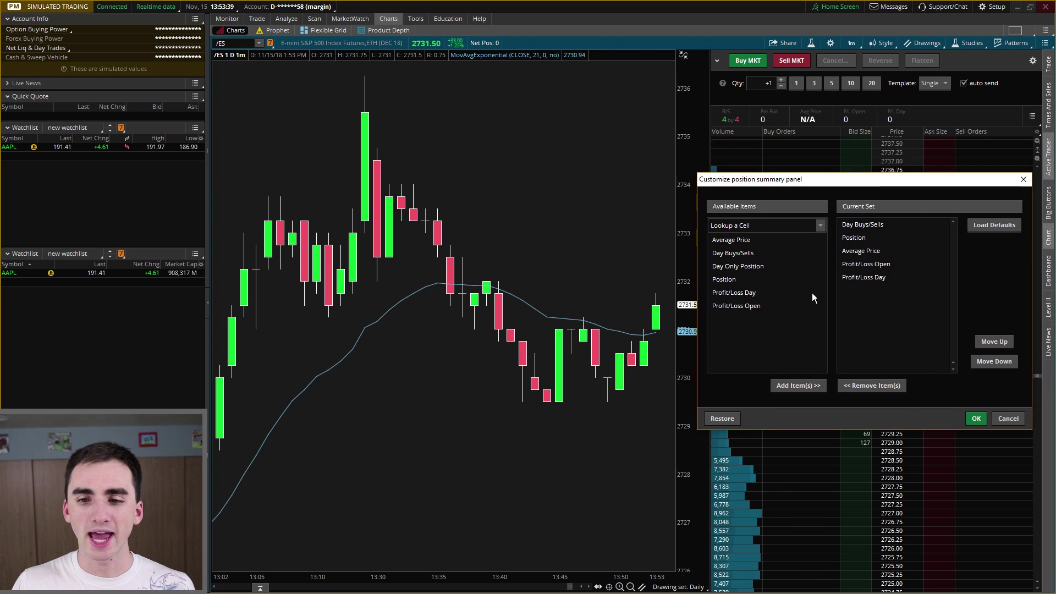
{"action": "left_click", "coordinate": [859, 265]}
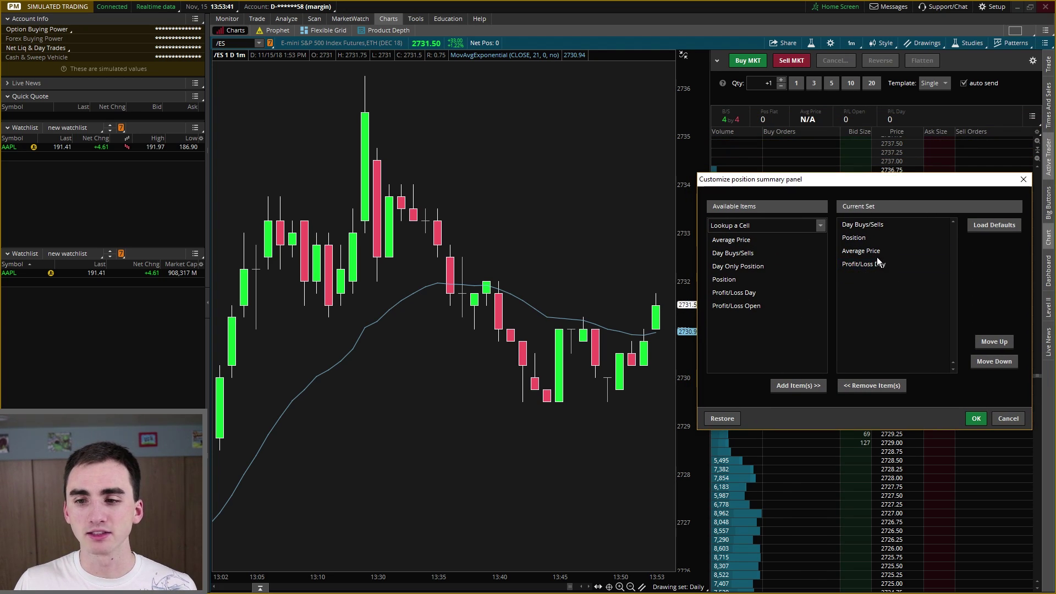
{"action": "left_click_drag", "start_coordinate": [877, 258], "coordinate": [762, 282]}
{"action": "left_click_drag", "start_coordinate": [876, 265], "coordinate": [885, 292]}
{"action": "left_click", "coordinate": [749, 306]}
{"action": "left_click", "coordinate": [977, 418]}
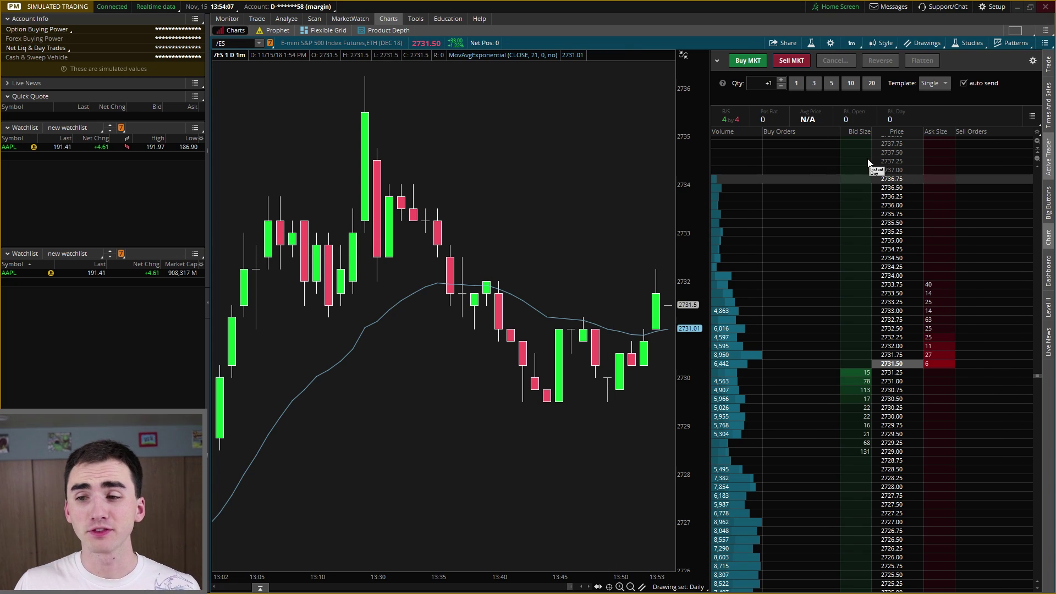
Customize the Active Trader ladder columns by adding P/L Open after Sell Orders in the current set
{"action": "left_click", "coordinate": [1037, 134]}
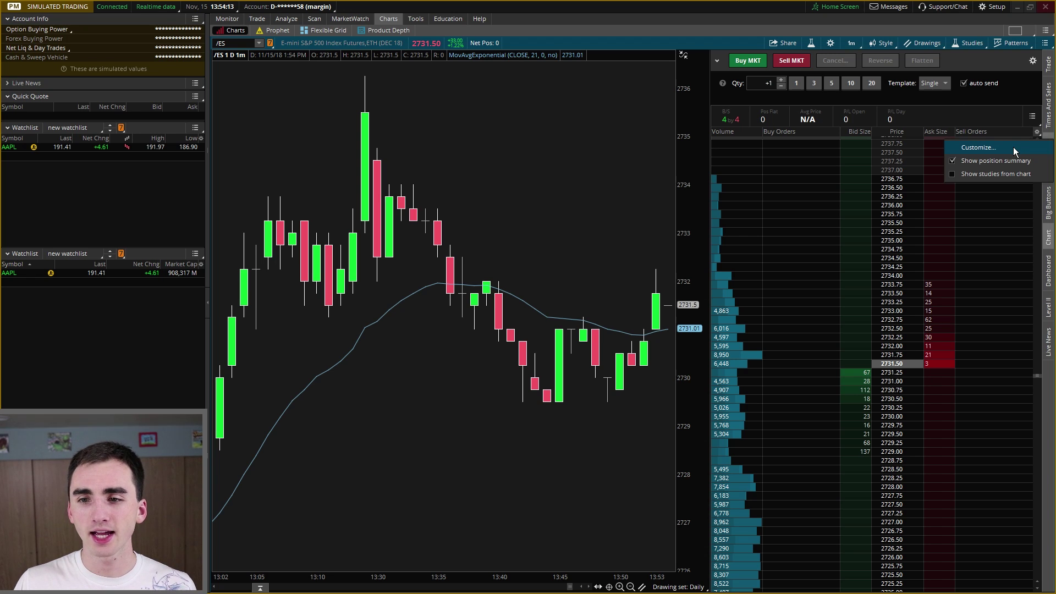
{"action": "left_click", "coordinate": [1013, 147]}
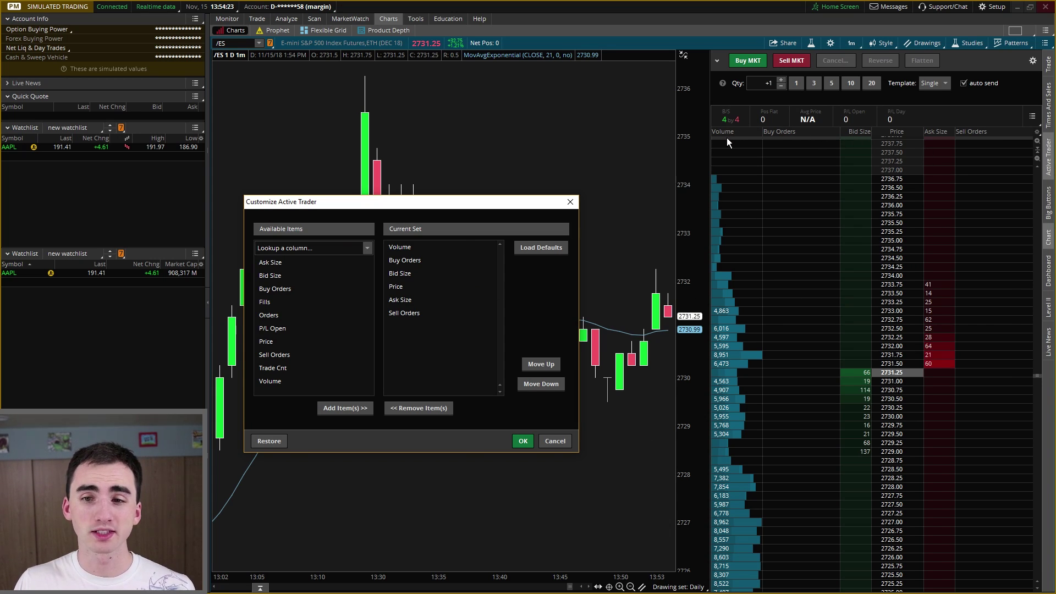
{"action": "left_click", "coordinate": [450, 249]}
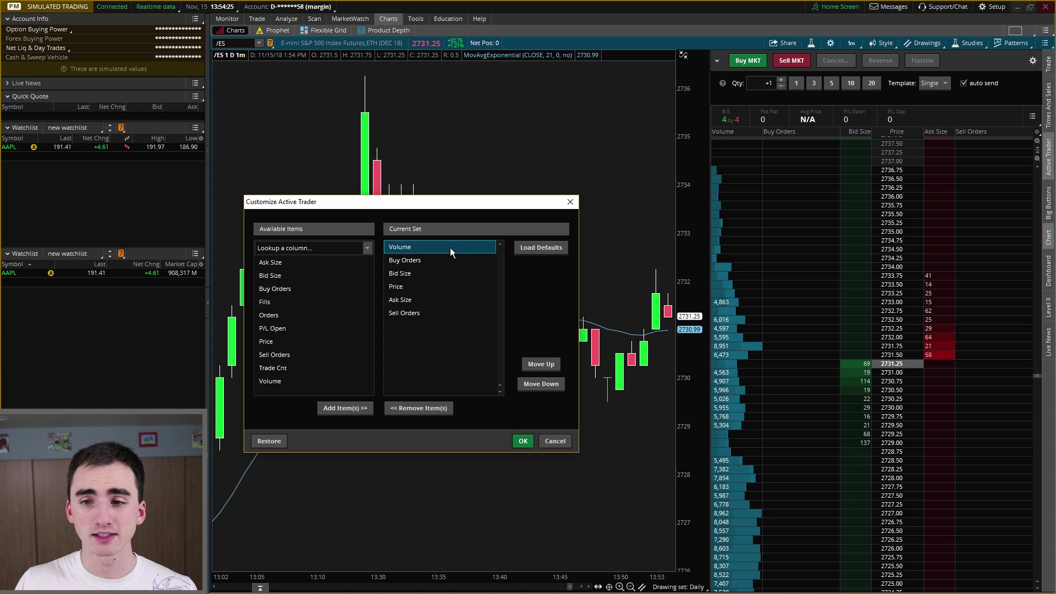
{"action": "left_click", "coordinate": [290, 369]}
{"action": "left_click", "coordinate": [291, 329]}
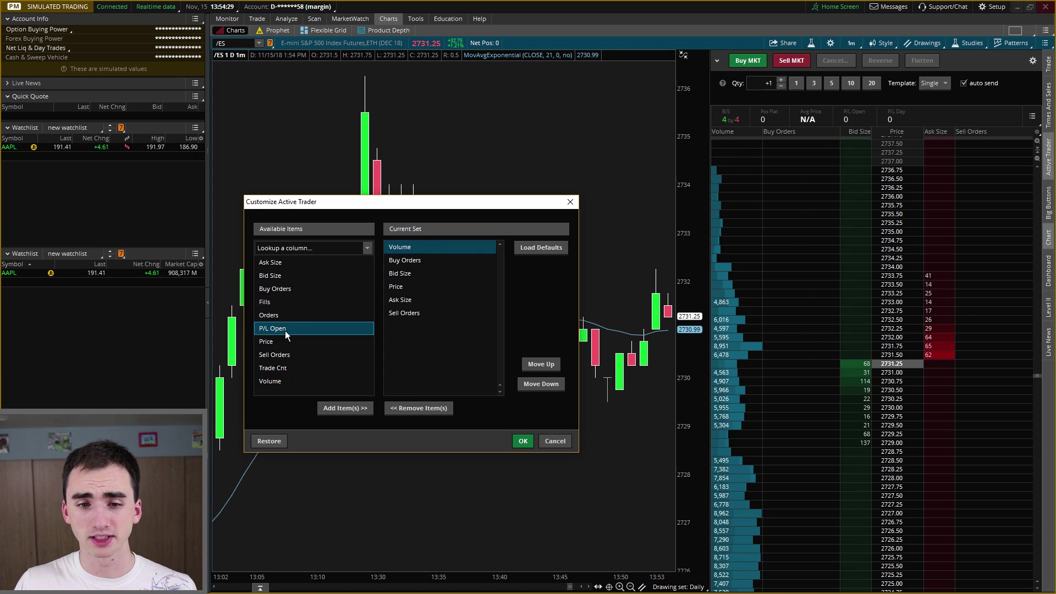
{"action": "left_click_drag", "start_coordinate": [413, 327], "coordinate": [413, 328]}
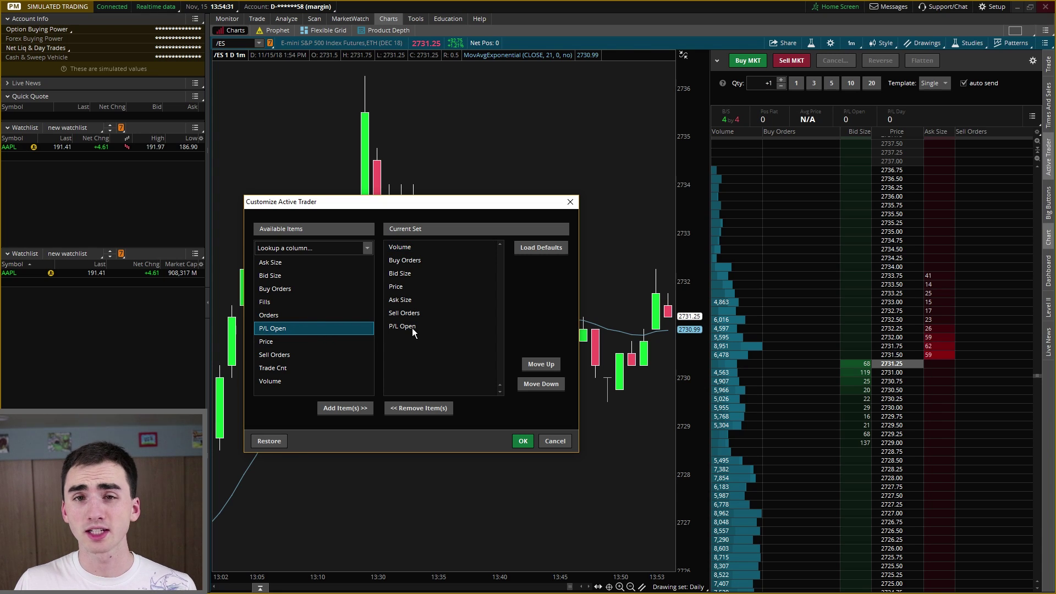
{"action": "left_click", "coordinate": [523, 440]}
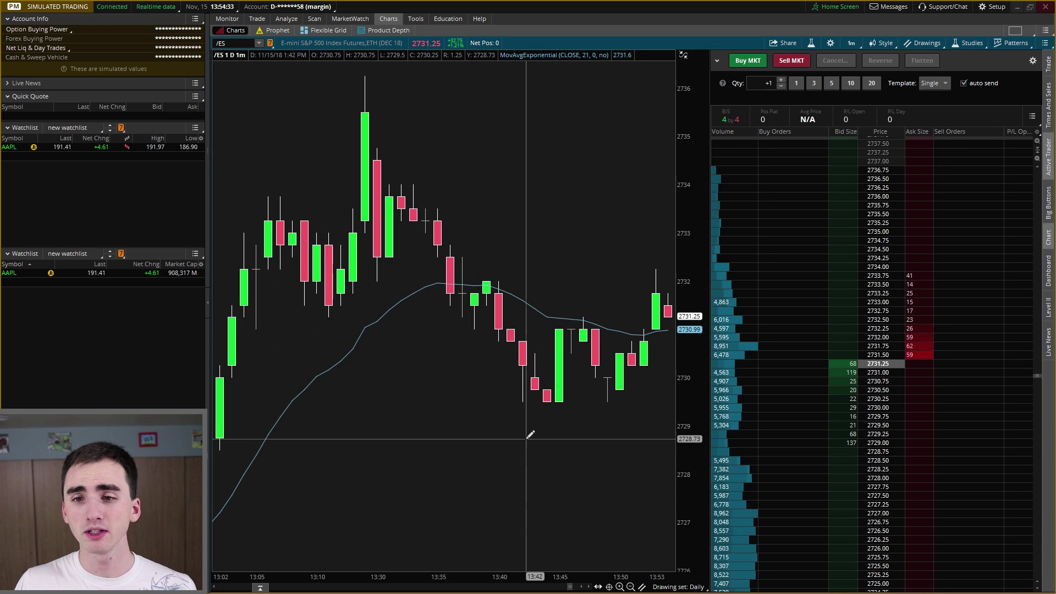
Buy 1 /ES contract at market and shift the chart to make room after the latest candle
{"action": "left_click", "coordinate": [759, 65]}
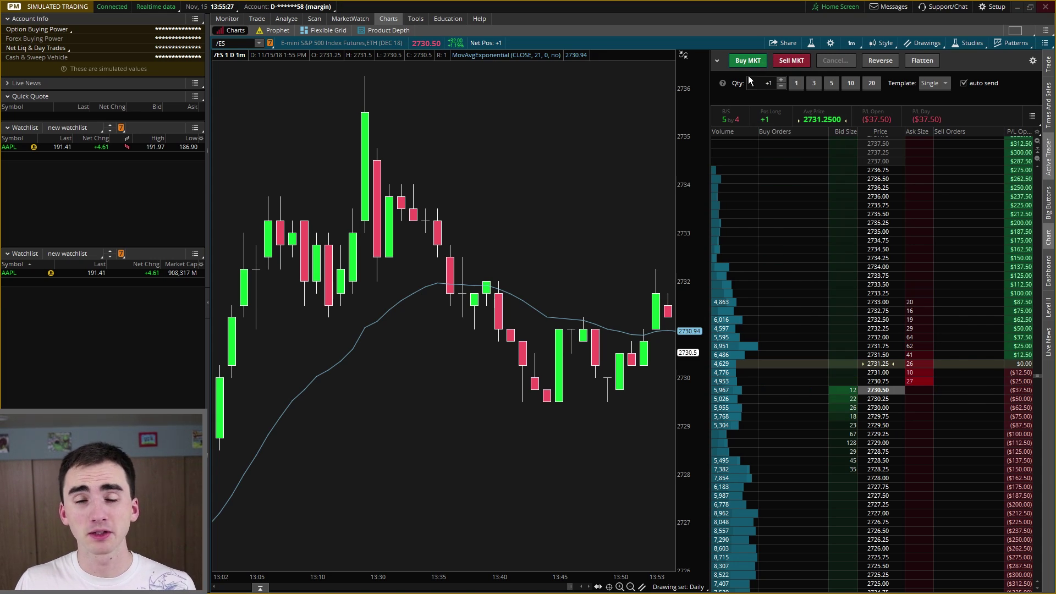
{"action": "left_click_drag", "start_coordinate": [589, 440], "coordinate": [493, 558]}
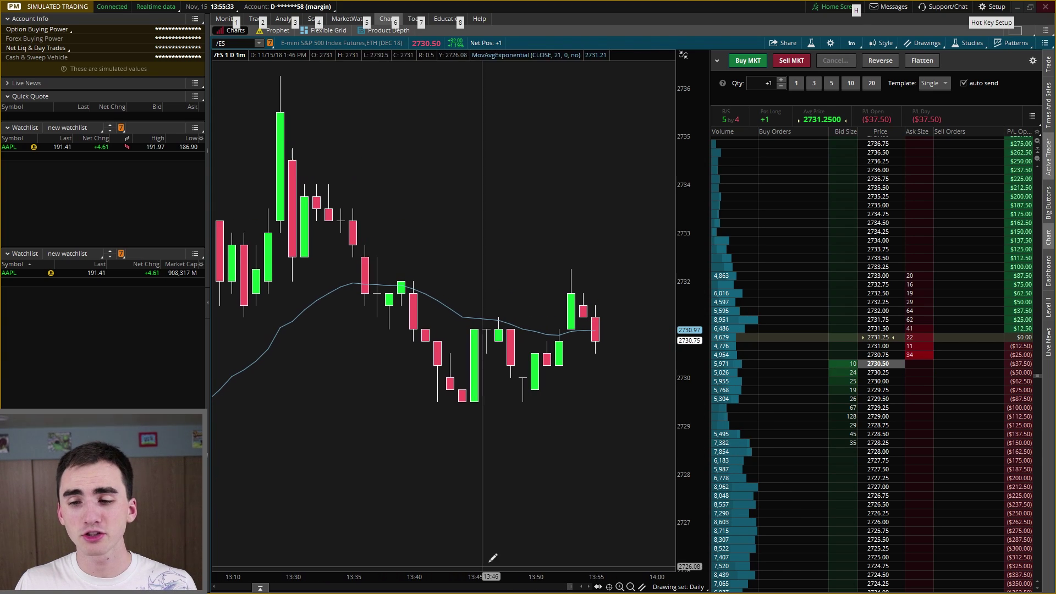
Place a +1 buy stop order at 2733.75 and a +1 buy limit order at 2728.50 in the price ladder
{"action": "left_click", "coordinate": [838, 254]}
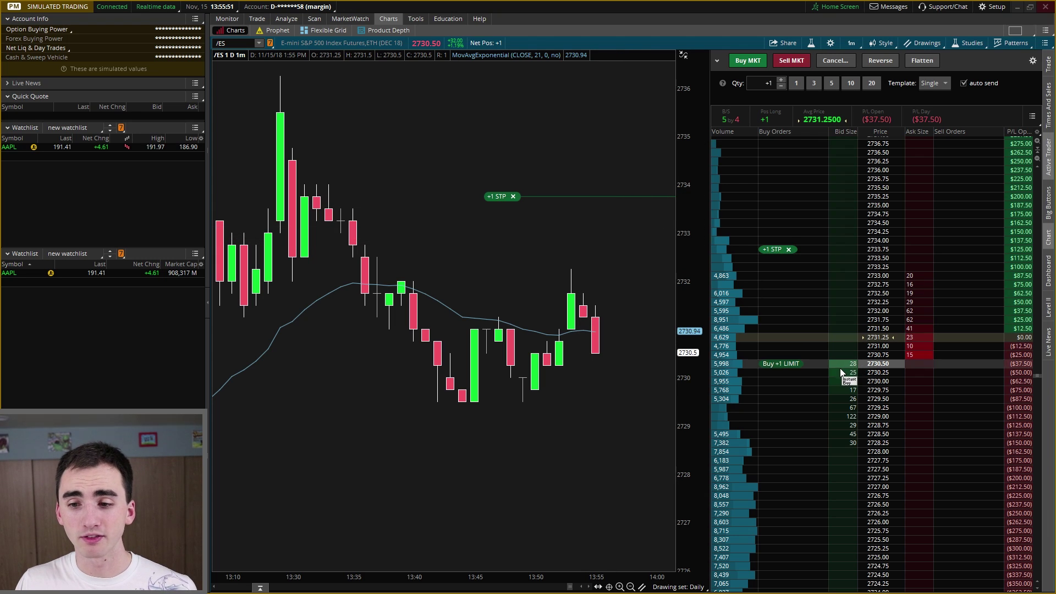
{"action": "left_click", "coordinate": [853, 436]}
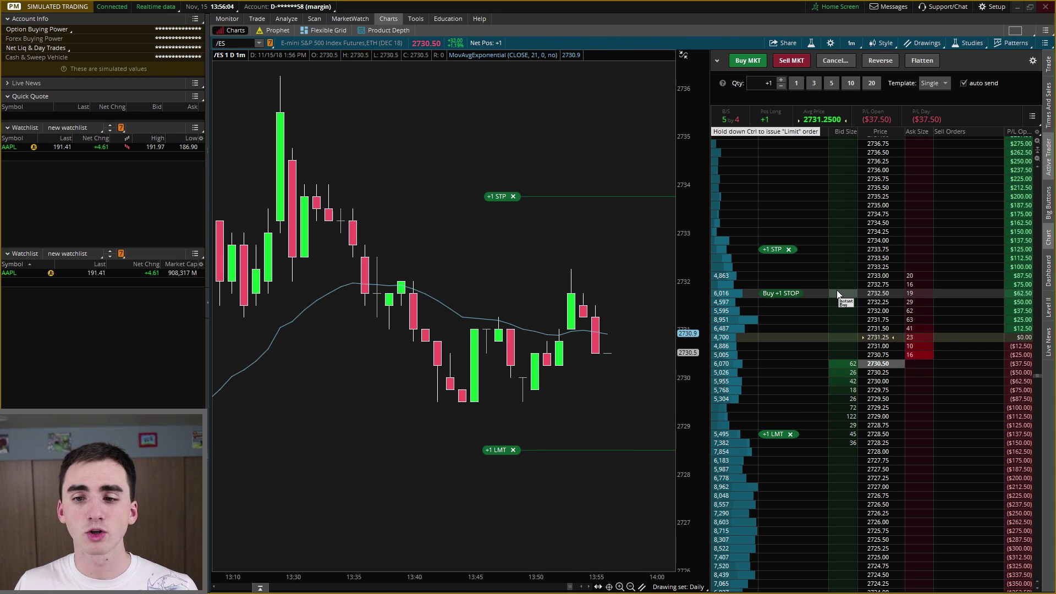
{"action": "key", "text": "alt"}
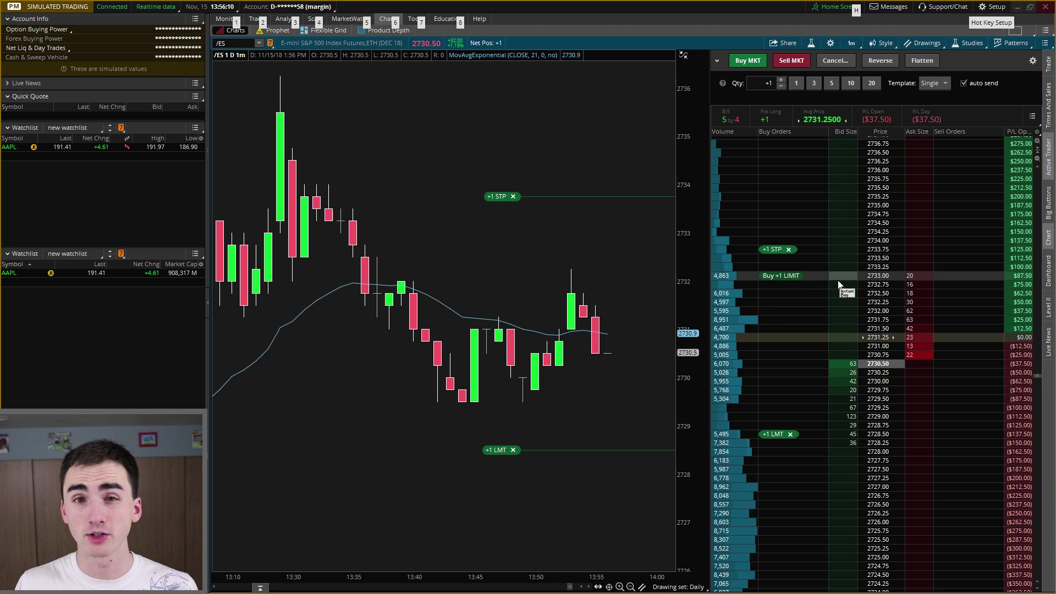
{"action": "key", "text": "alt"}
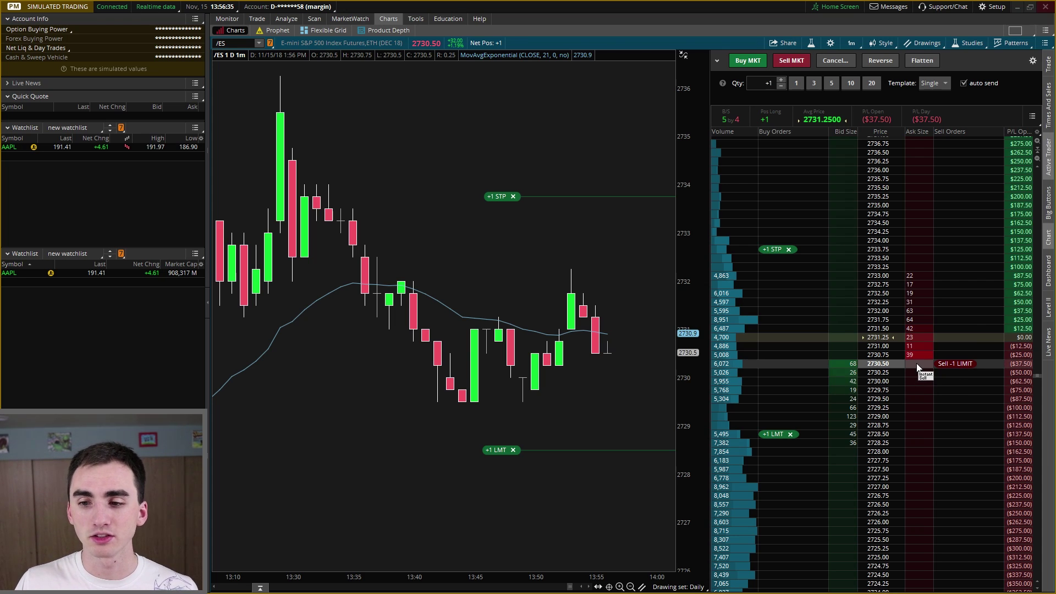
Place a -1 sell stop order at 2730.25 in the ladder and cancel it from the chart
{"action": "left_click", "coordinate": [910, 374]}
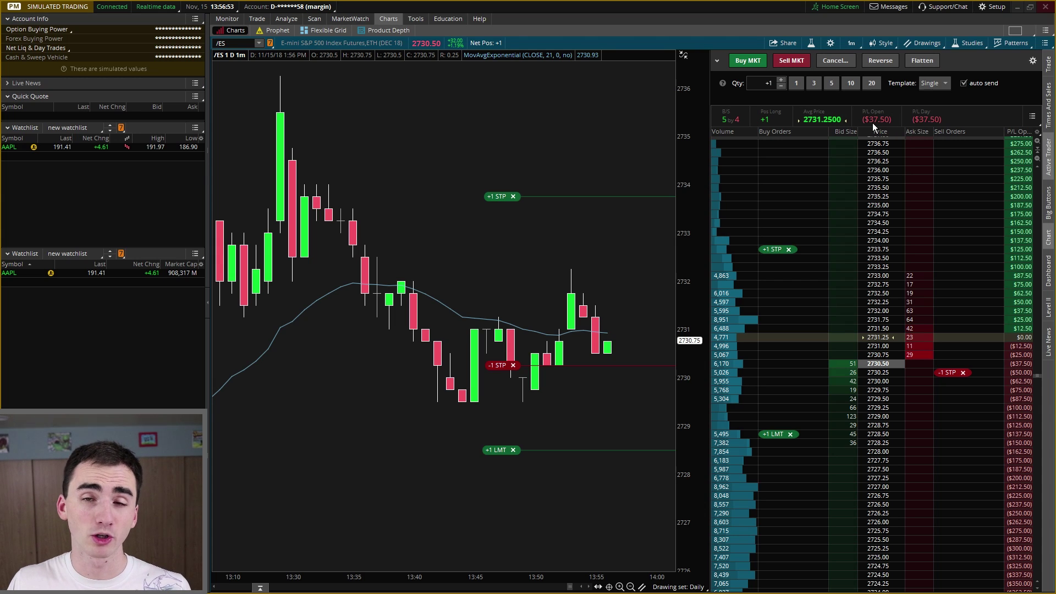
{"action": "left_click", "coordinate": [513, 365]}
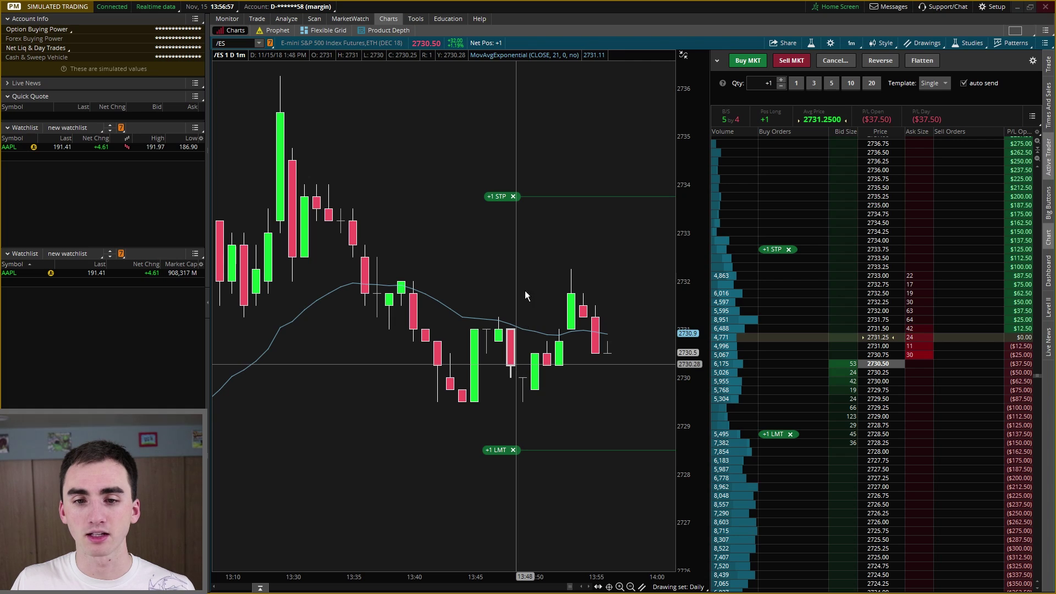
Cancel both pending +1 buy orders in the ladder, moving the limit order to 2728.75 before cancelling it
{"action": "left_click", "coordinate": [788, 250]}
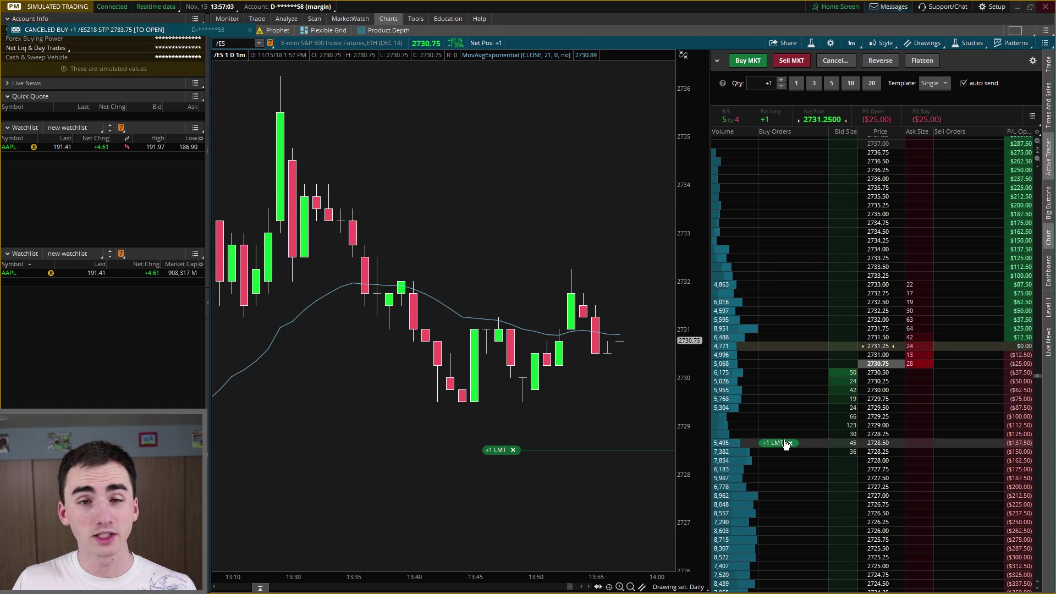
{"action": "mouse_move", "coordinate": [776, 443]}
{"action": "left_mouse_down"}
{"action": "mouse_move", "coordinate": [781, 478]}
{"action": "mouse_move", "coordinate": [777, 398]}
{"action": "mouse_move", "coordinate": [785, 436]}
{"action": "left_mouse_up"}
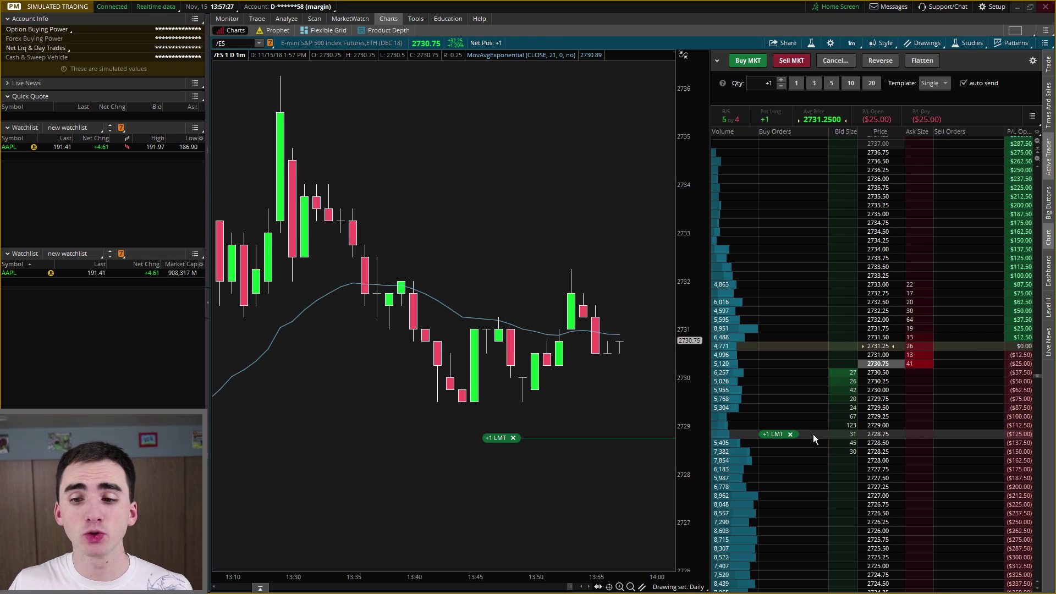
{"action": "left_click", "coordinate": [791, 435]}
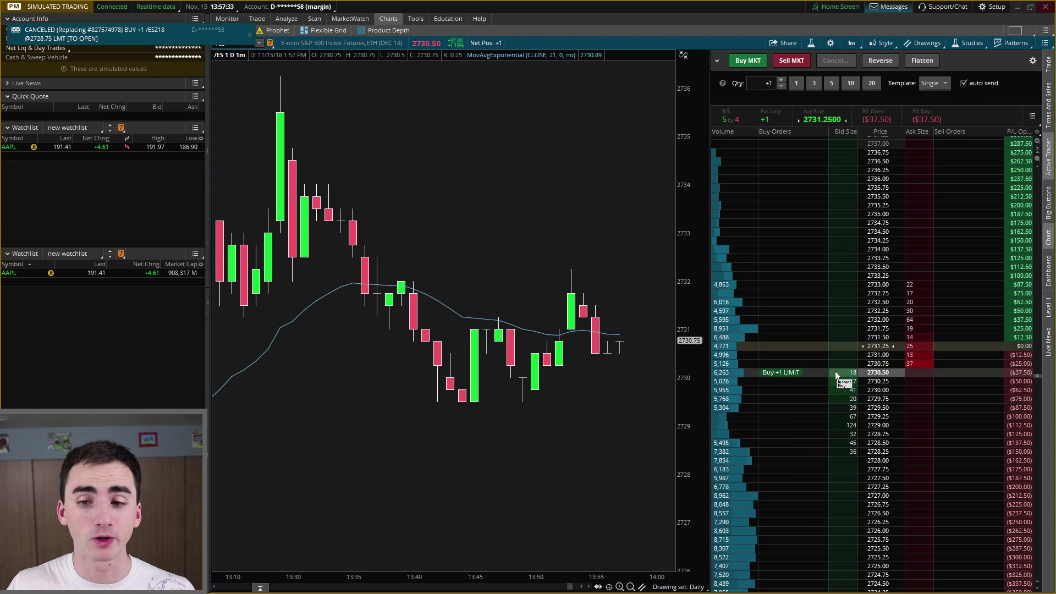
Use the OCO template to place a +1 buy limit order below the market with its linked +1 buy stop
{"action": "left_click", "coordinate": [943, 86]}
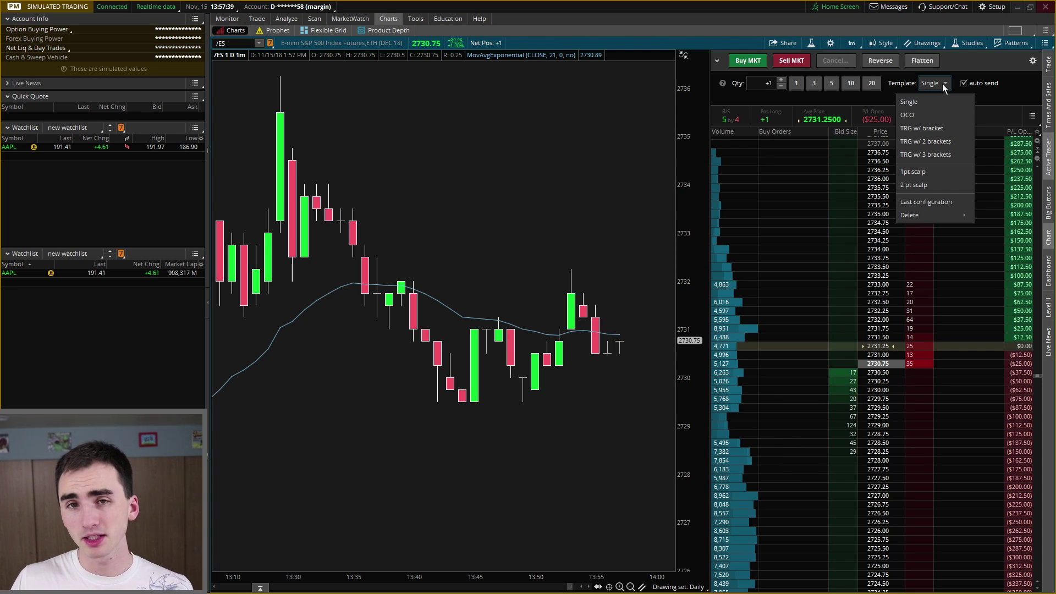
{"action": "left_click", "coordinate": [937, 115]}
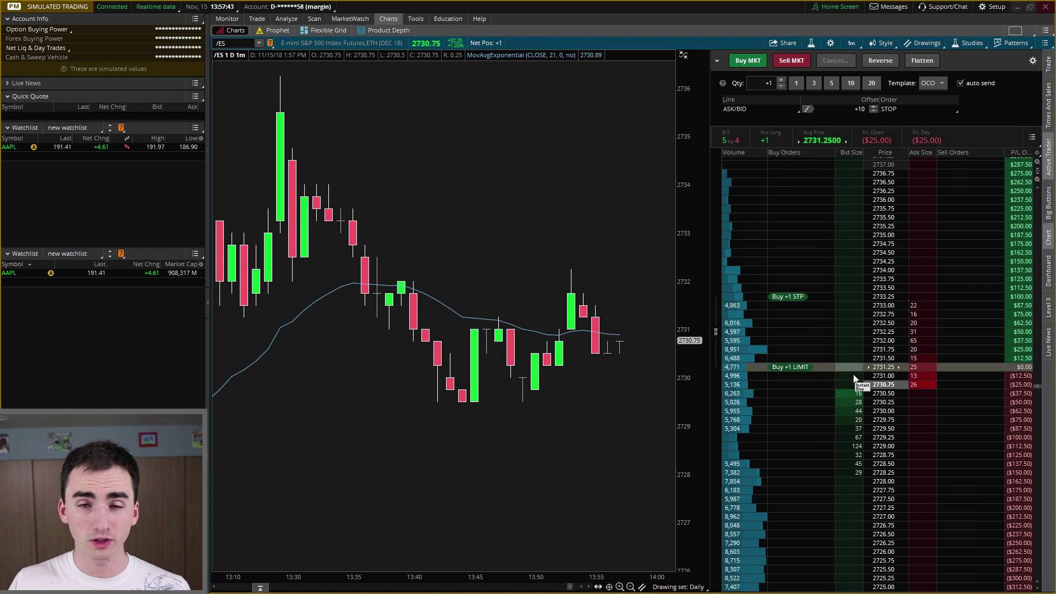
{"action": "left_click", "coordinate": [849, 449]}
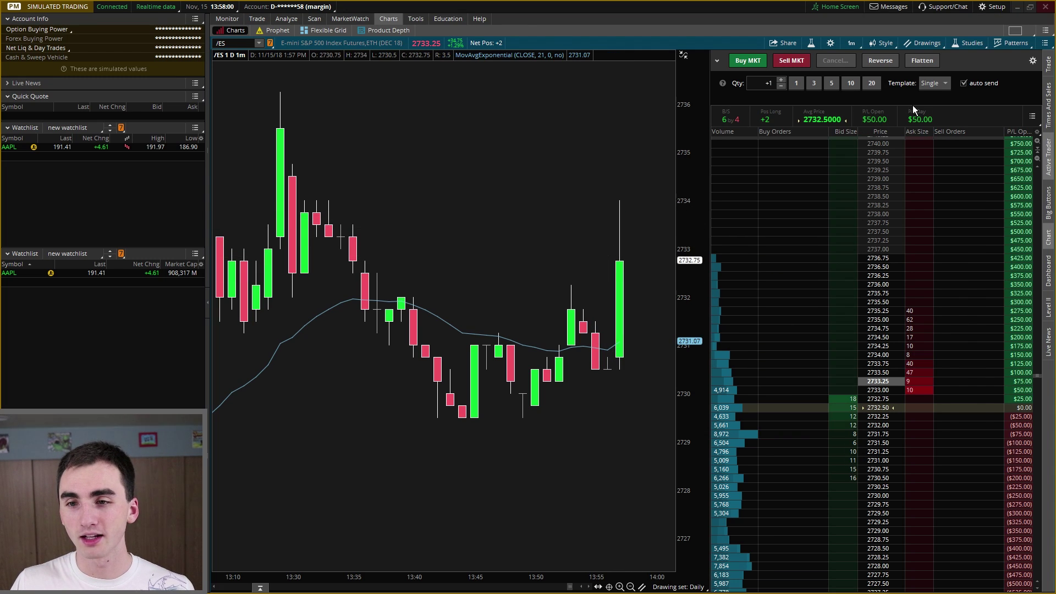
Place a second OCO pair with a +1 buy limit at 2730.50 and a +1 buy stop at 2735.25
{"action": "left_click", "coordinate": [935, 83]}
{"action": "left_click", "coordinate": [926, 117]}
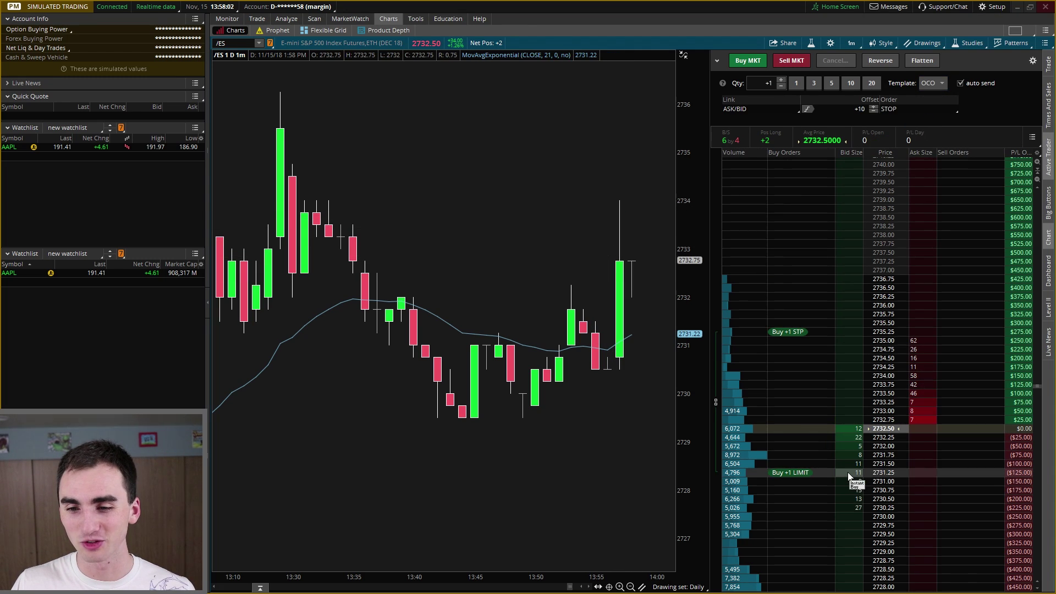
{"action": "left_click", "coordinate": [850, 499]}
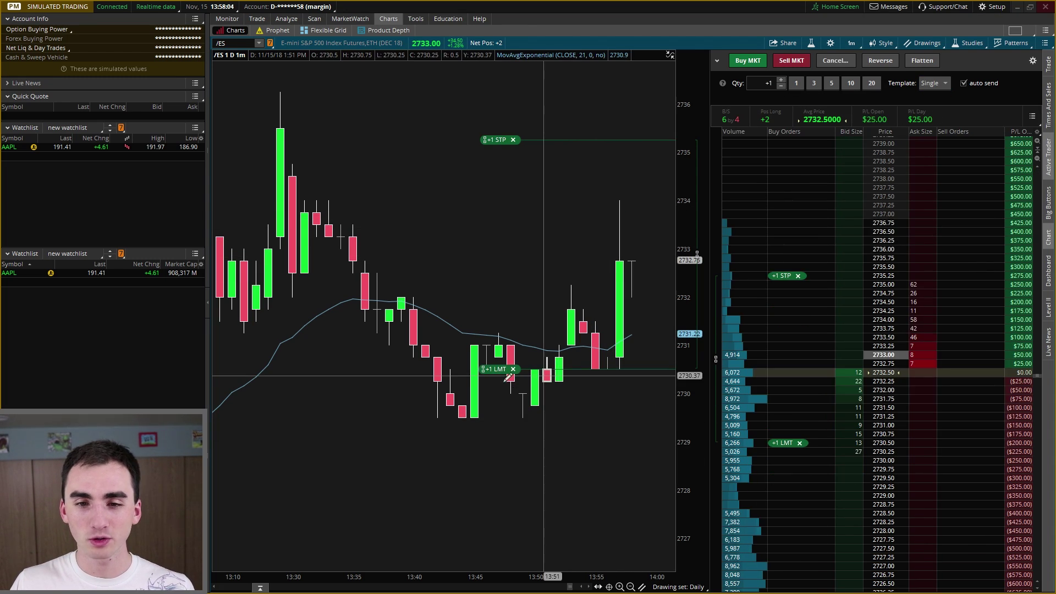
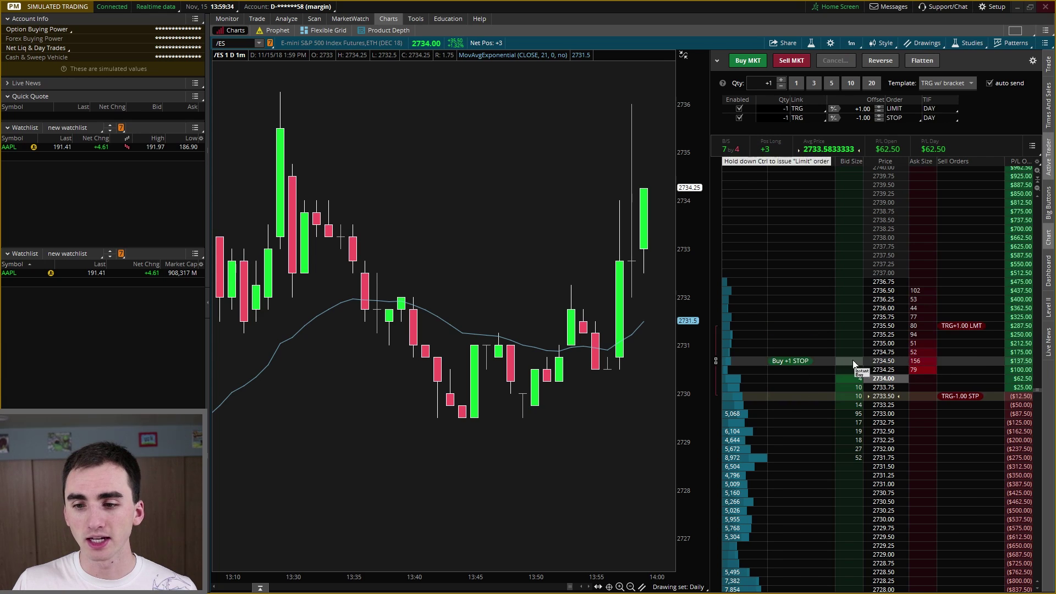
Place a bracketed +1 buy limit order at 2733.75 and move its linked exits to a 2735.25 limit and a 2731.75 stop
{"action": "left_click", "coordinate": [852, 390]}
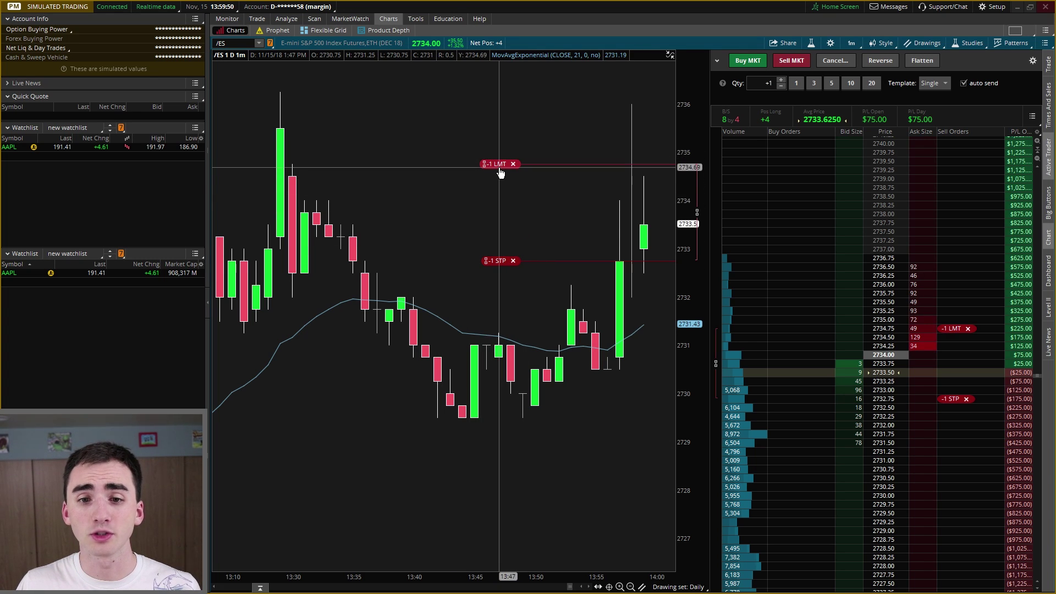
{"action": "mouse_move", "coordinate": [500, 172]}
{"action": "left_mouse_down"}
{"action": "mouse_move", "coordinate": [506, 122]}
{"action": "mouse_move", "coordinate": [506, 132]}
{"action": "left_mouse_up"}
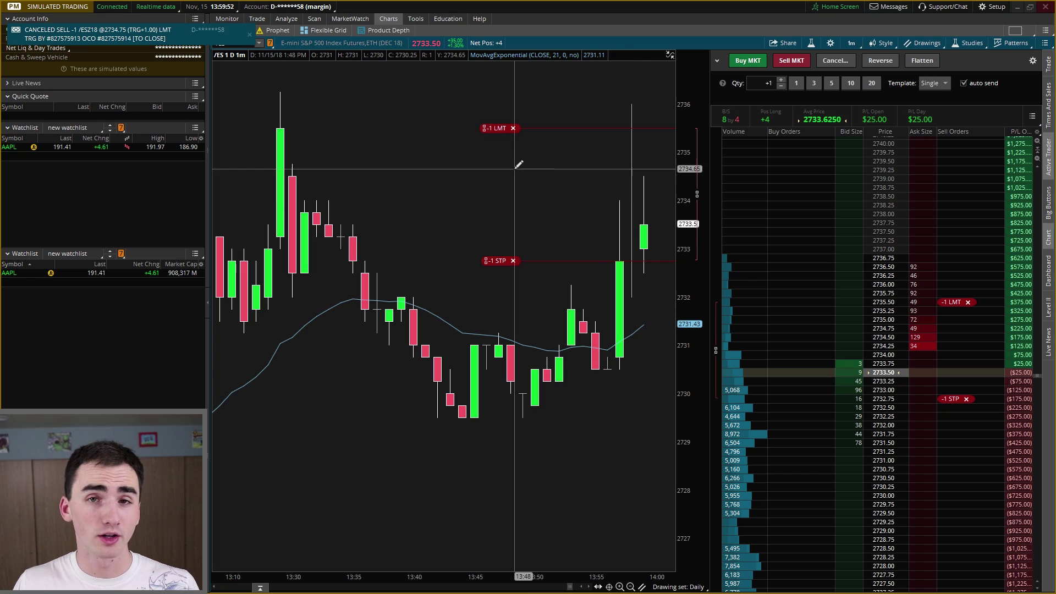
{"action": "left_click_drag", "start_coordinate": [952, 399], "coordinate": [952, 426]}
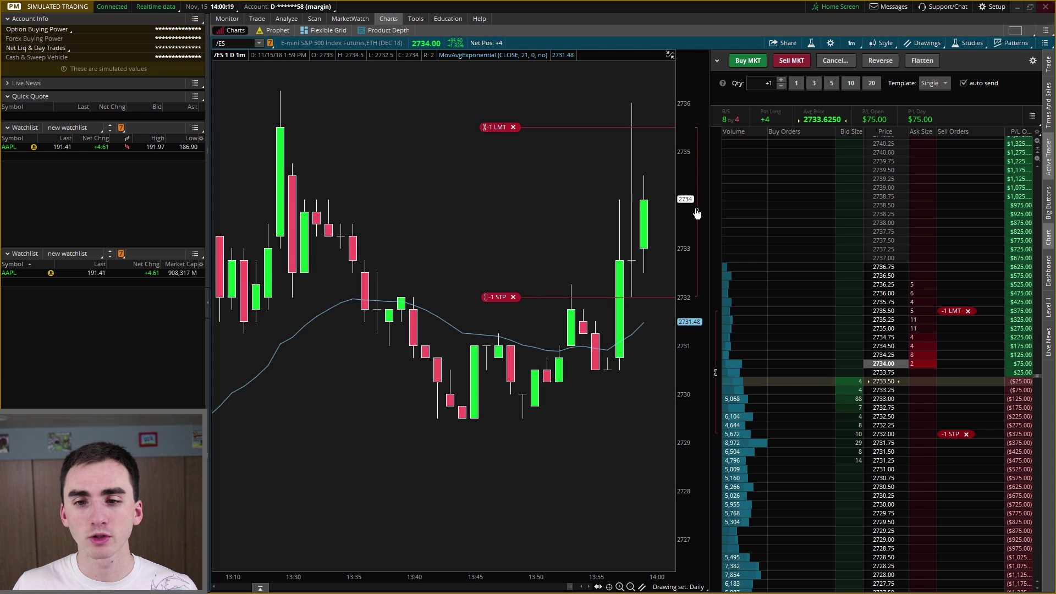
{"action": "mouse_move", "coordinate": [698, 214]}
{"action": "left_mouse_down"}
{"action": "mouse_move", "coordinate": [698, 165]}
{"action": "mouse_move", "coordinate": [697, 224]}
{"action": "left_mouse_up"}
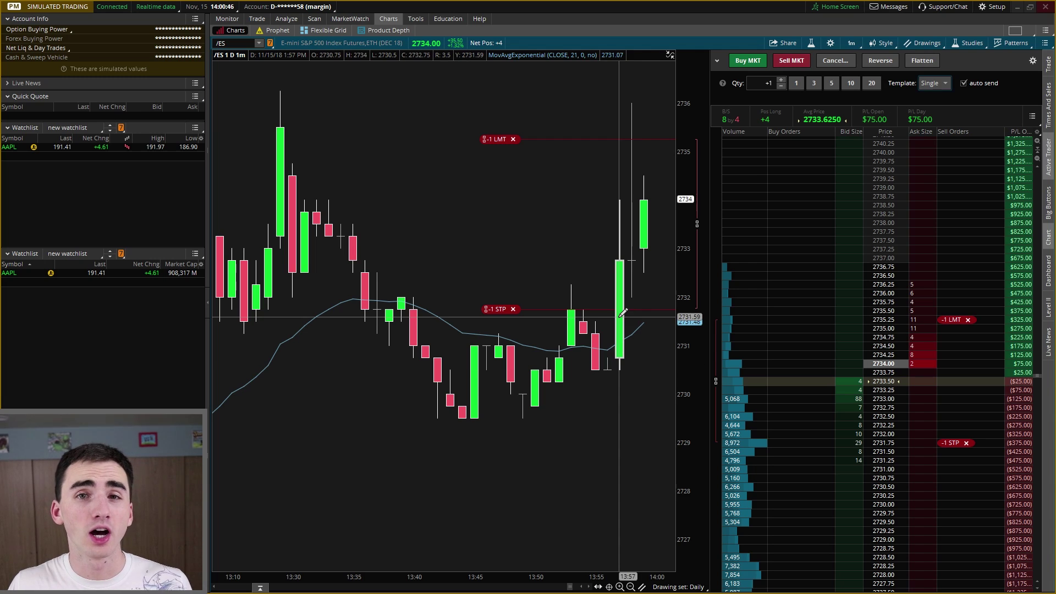
Choose the TRG w/ 3 brackets order template and set the order quantity to 3
{"action": "left_click", "coordinate": [942, 81]}
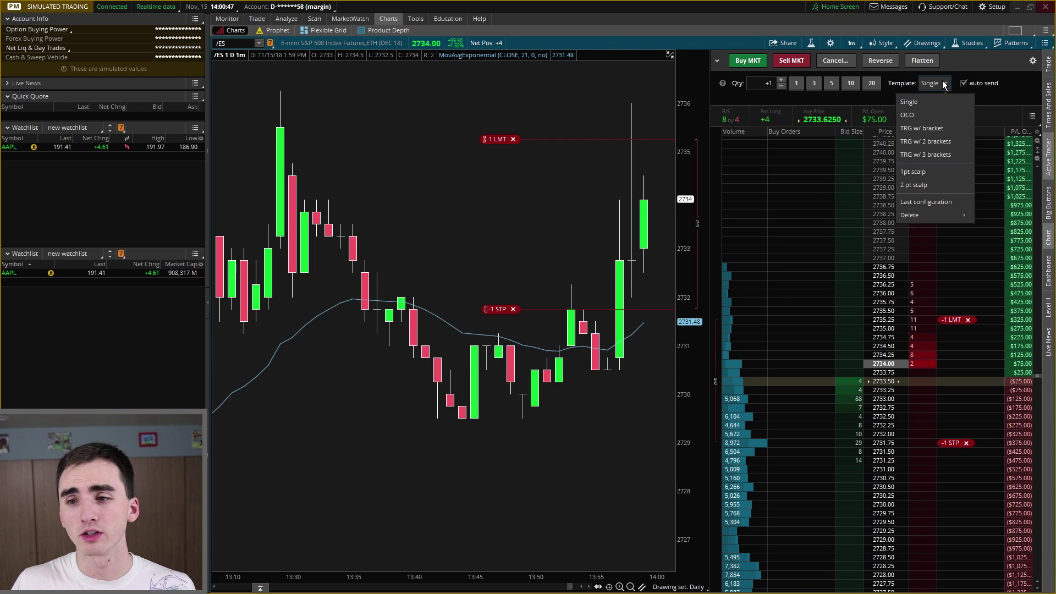
{"action": "left_click", "coordinate": [946, 157]}
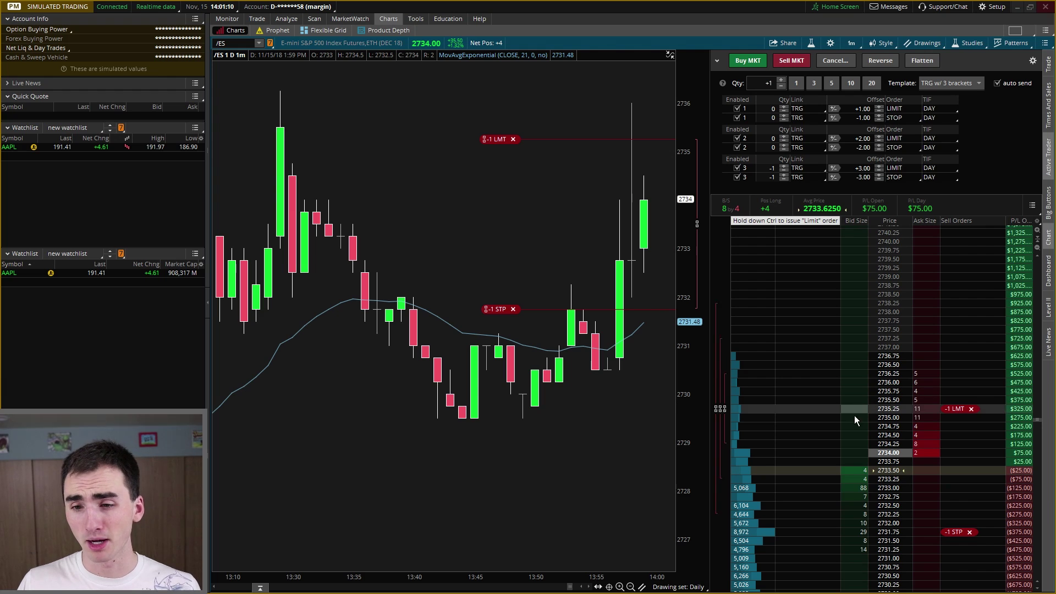
{"action": "left_click", "coordinate": [810, 84]}
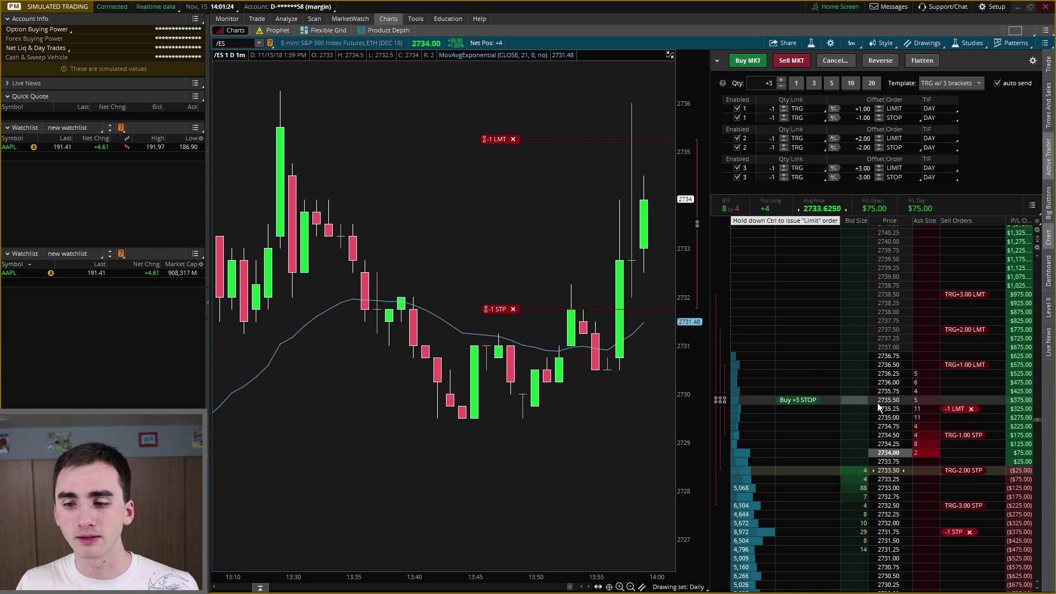
Cancel the existing -1 sell limit and stop exits and place a +3 buy stop order at 2734.50 with three brackets
{"action": "left_click", "coordinate": [972, 409]}
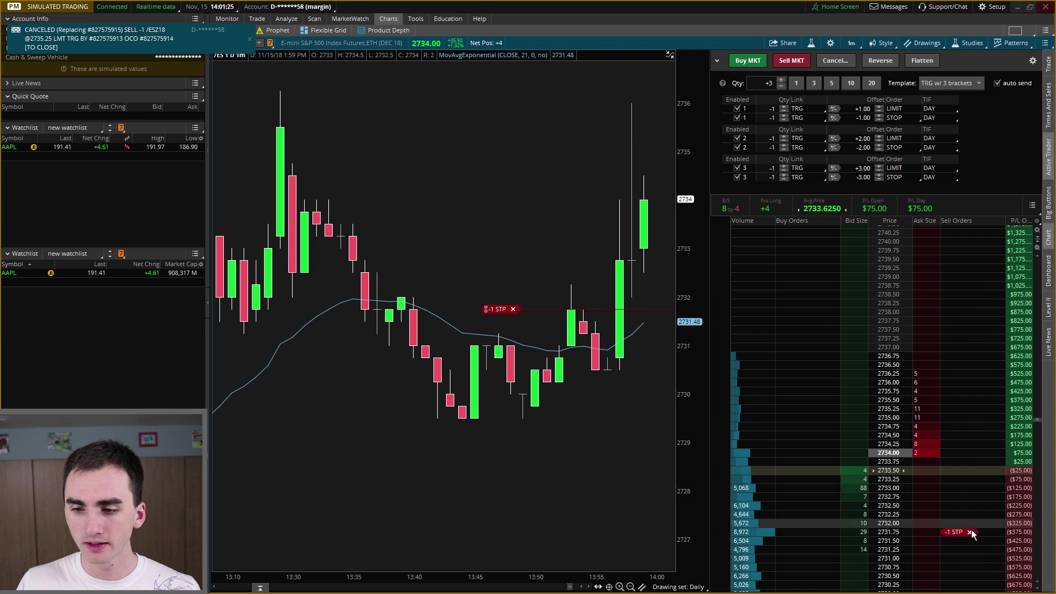
{"action": "left_click", "coordinate": [970, 531]}
{"action": "left_click", "coordinate": [856, 435]}
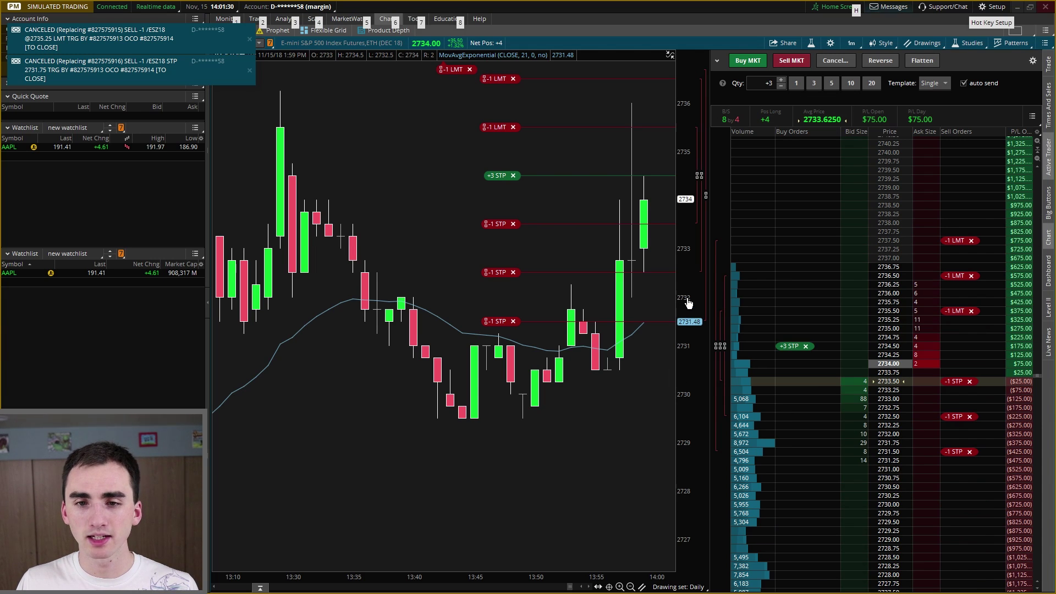
Raise the three bracket sell stops on the chart, placing two at 2733.25 and one at 2733.00
{"action": "left_click_drag", "start_coordinate": [686, 302], "coordinate": [691, 408]}
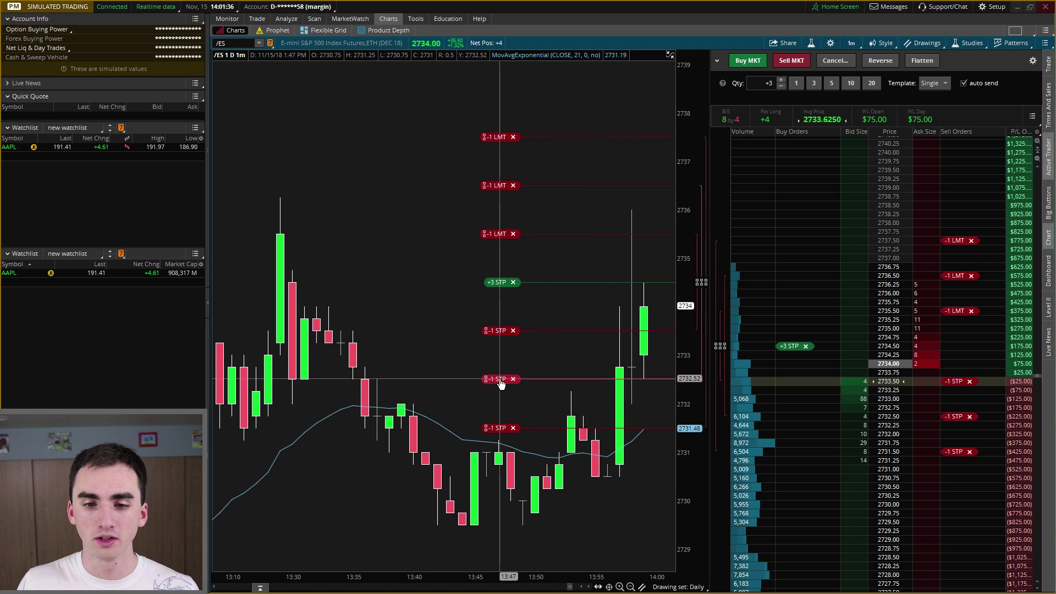
{"action": "left_click_drag", "start_coordinate": [500, 383], "coordinate": [497, 336]}
{"action": "left_click_drag", "start_coordinate": [499, 428], "coordinate": [498, 355]}
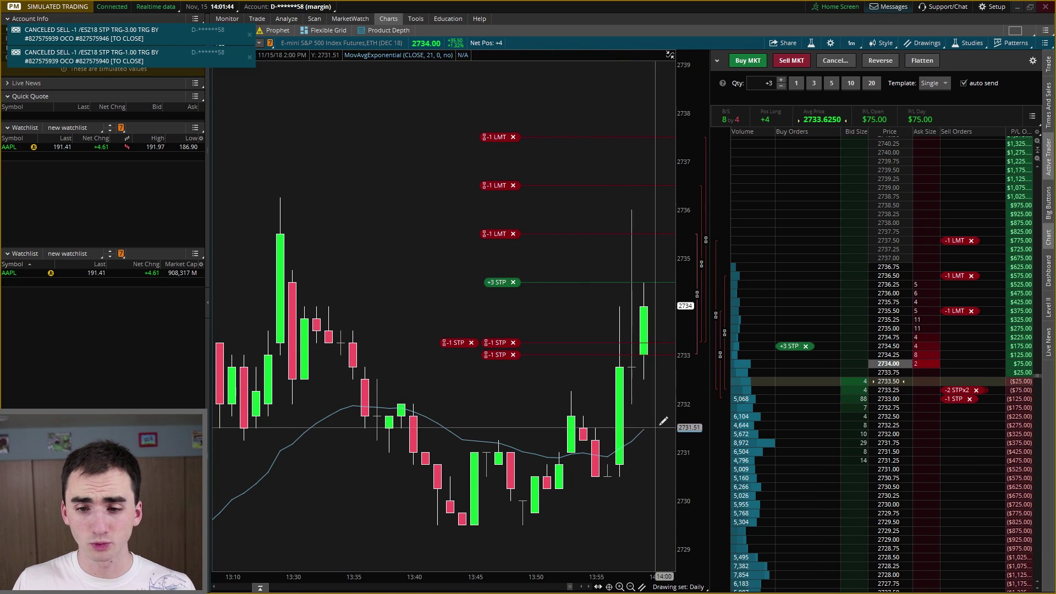
{"action": "left_click_drag", "start_coordinate": [686, 424], "coordinate": [689, 464]}
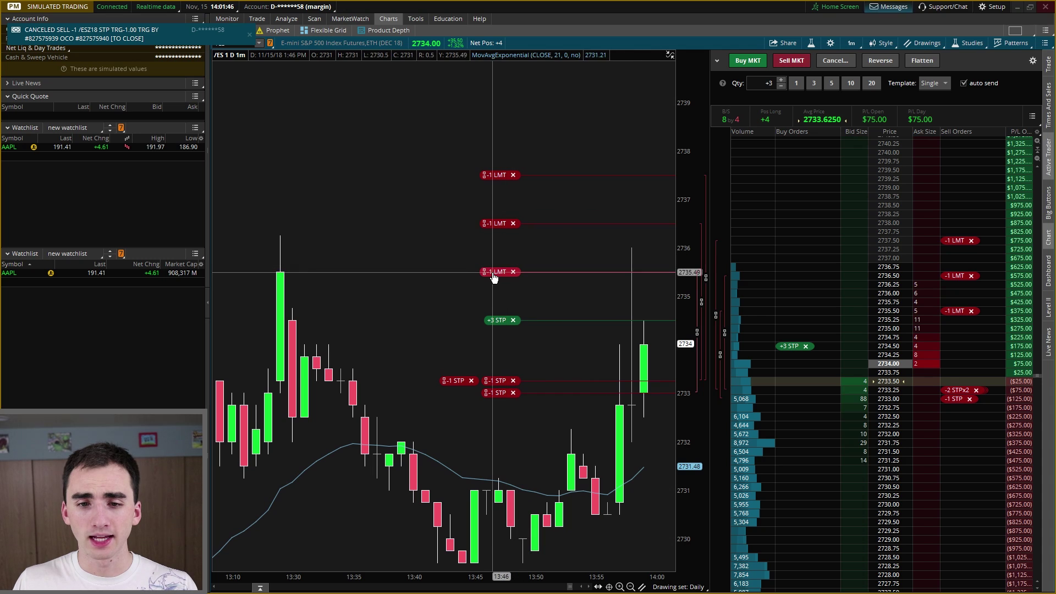
{"action": "mouse_move", "coordinate": [494, 277]}
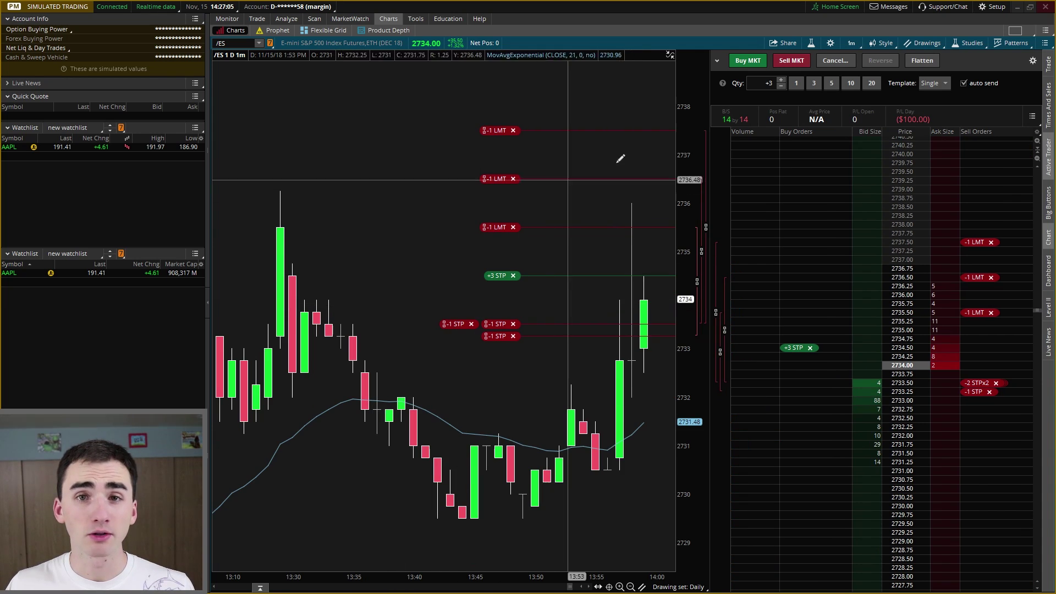
Choose the TRG w/ 3 brackets template and set the stop offsets of the second and third brackets to -1.00
{"action": "left_click", "coordinate": [934, 83]}
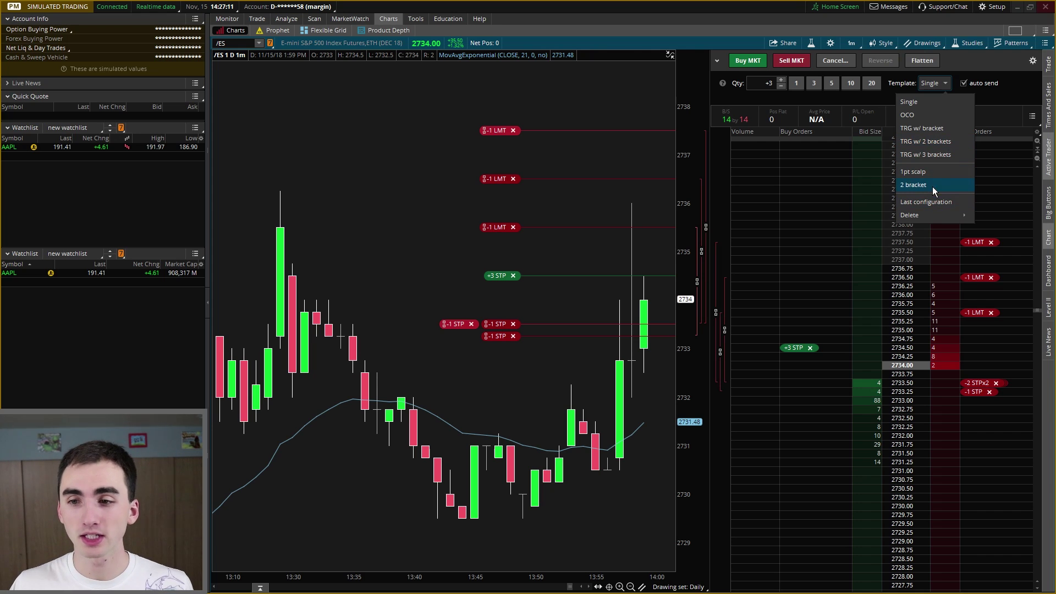
{"action": "left_click", "coordinate": [941, 156]}
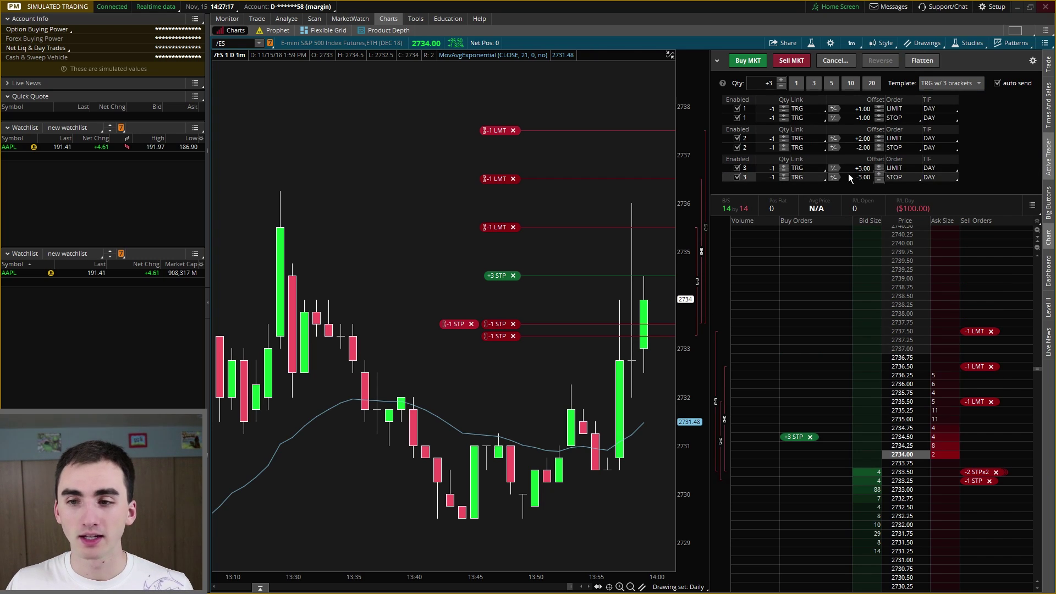
{"action": "left_click", "coordinate": [878, 145]}
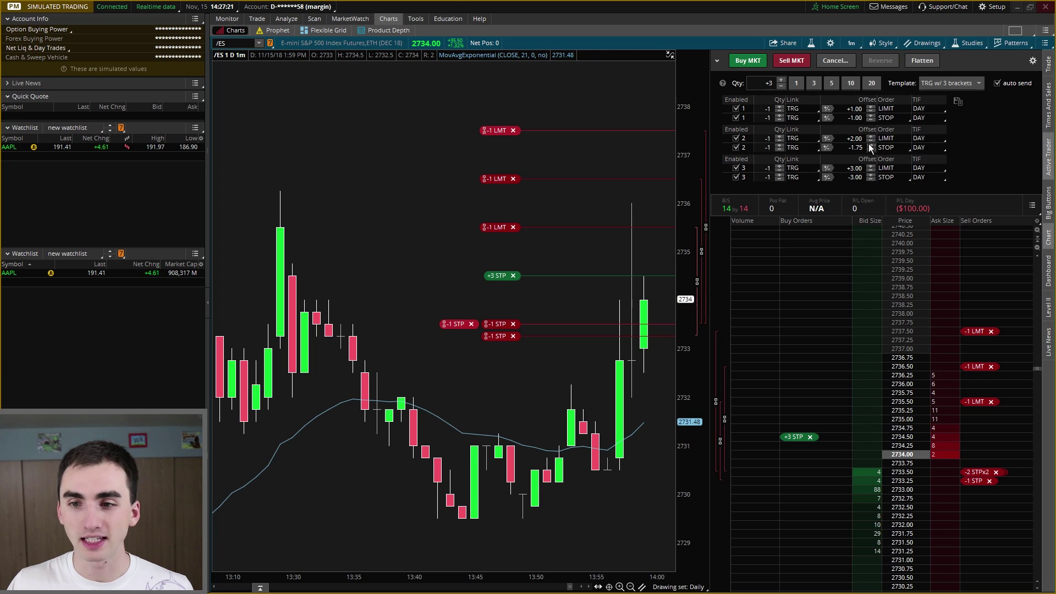
{"action": "left_click", "coordinate": [871, 174]}
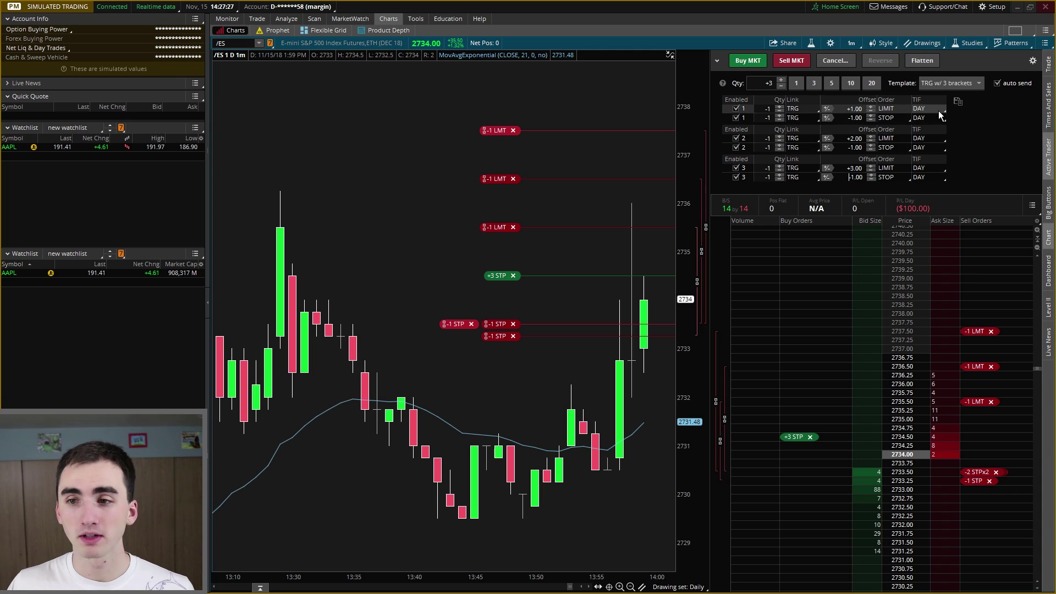
Save the bracket configuration as a template named "3 bracket" and select it as the active order template
{"action": "left_click", "coordinate": [956, 101]}
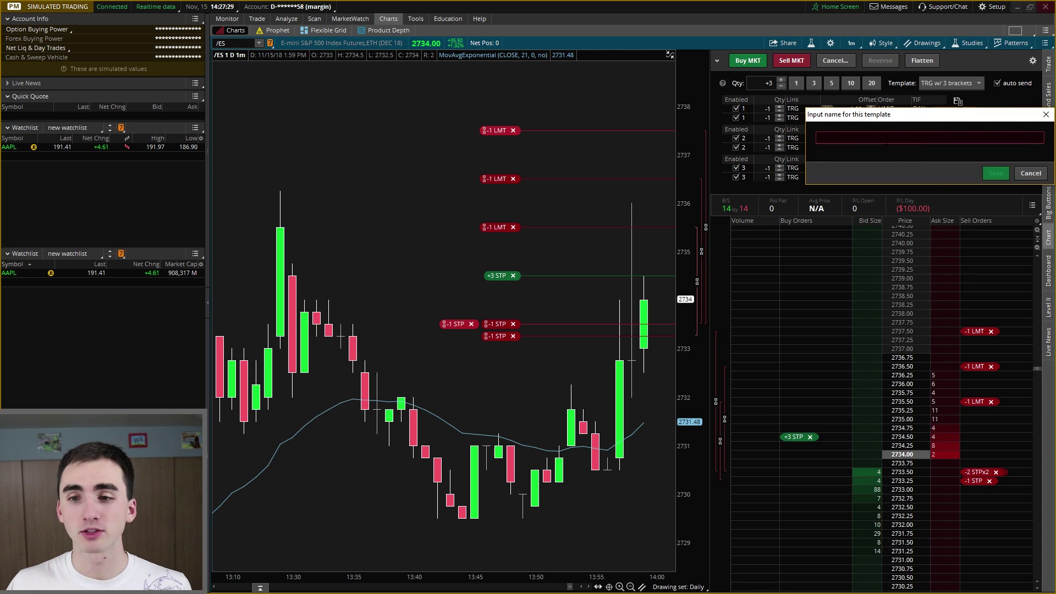
{"action": "type", "text": "3 rback"}
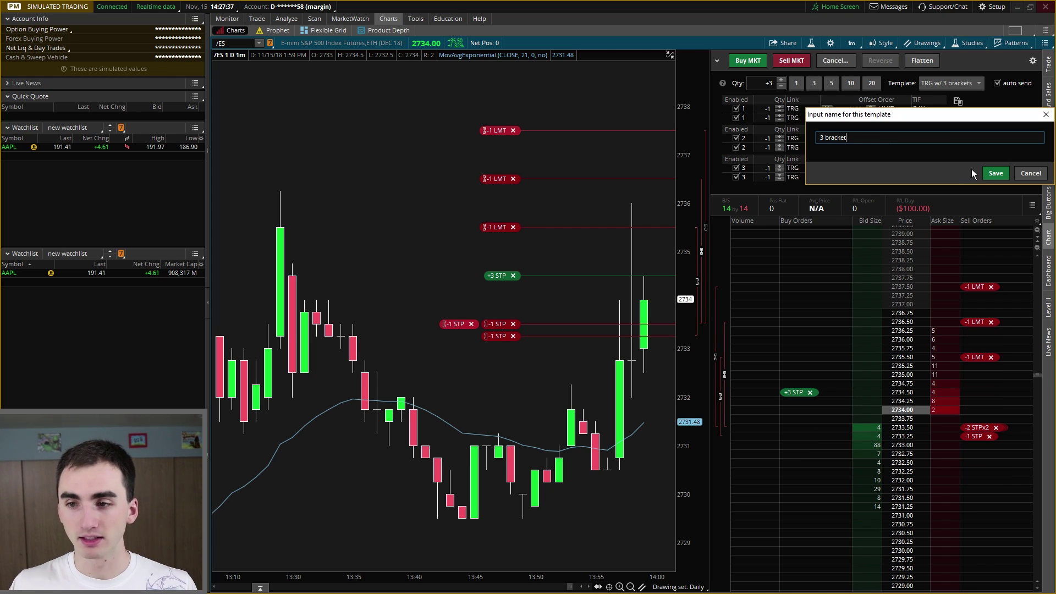
{"action": "left_click", "coordinate": [996, 174]}
{"action": "left_click", "coordinate": [938, 83]}
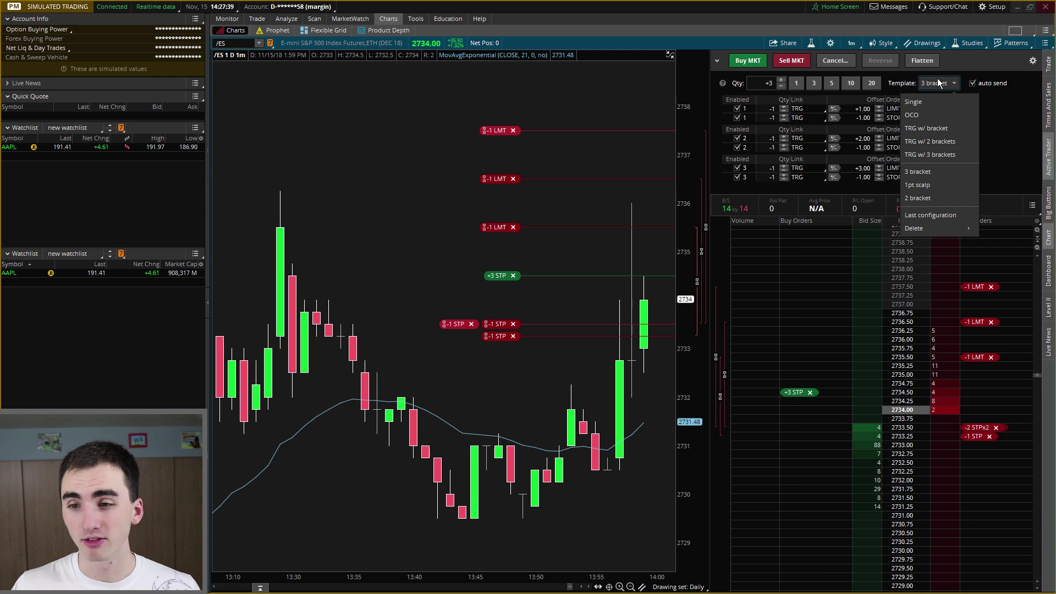
{"action": "left_click", "coordinate": [941, 172]}
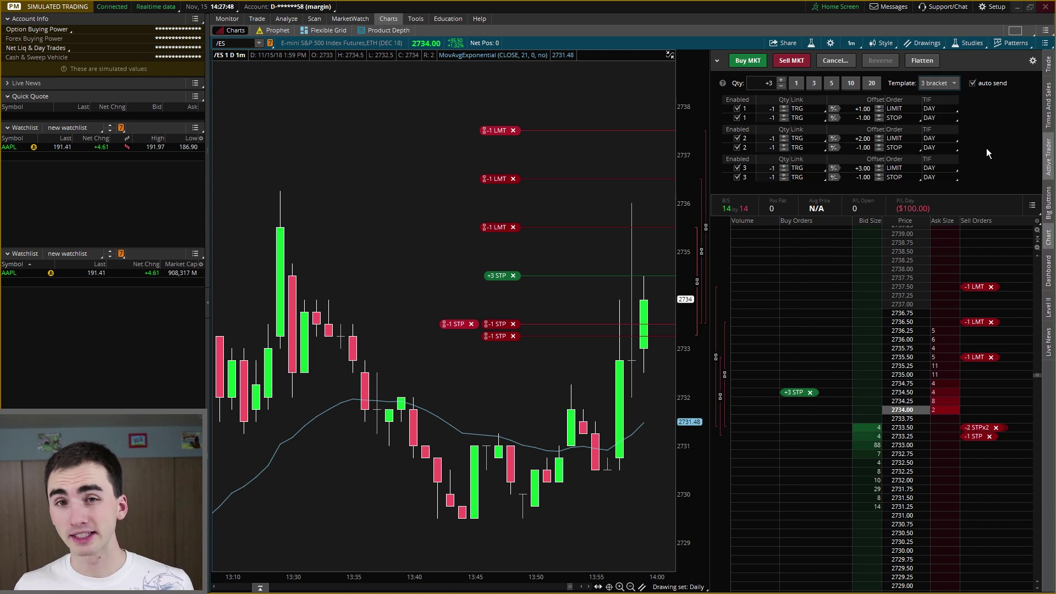
Cancel all working orders and collapse the quantity and bracket settings above the price ladder
{"action": "left_click", "coordinate": [843, 65]}
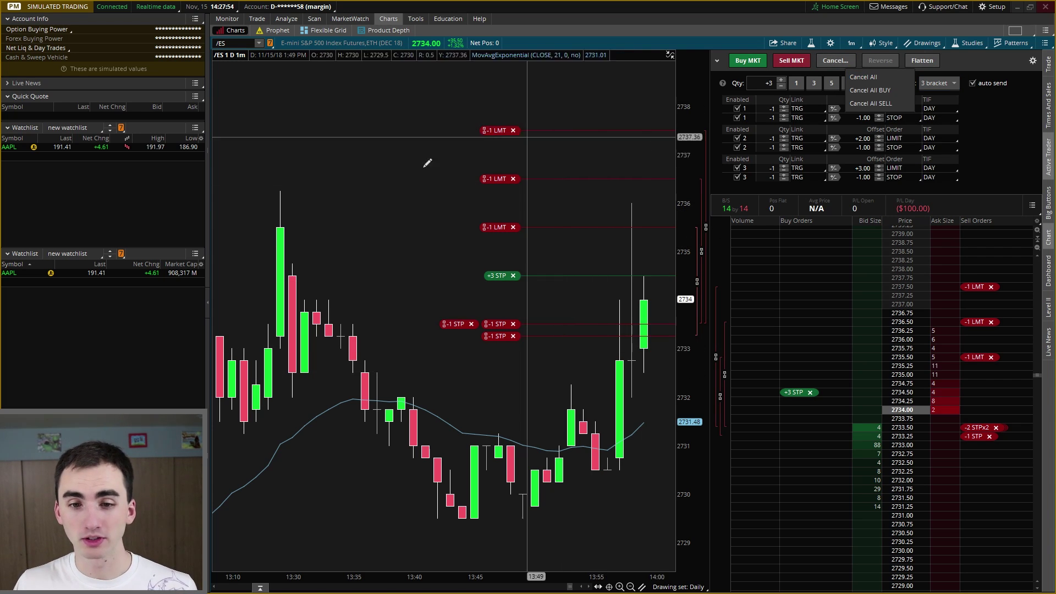
{"action": "left_click", "coordinate": [856, 77]}
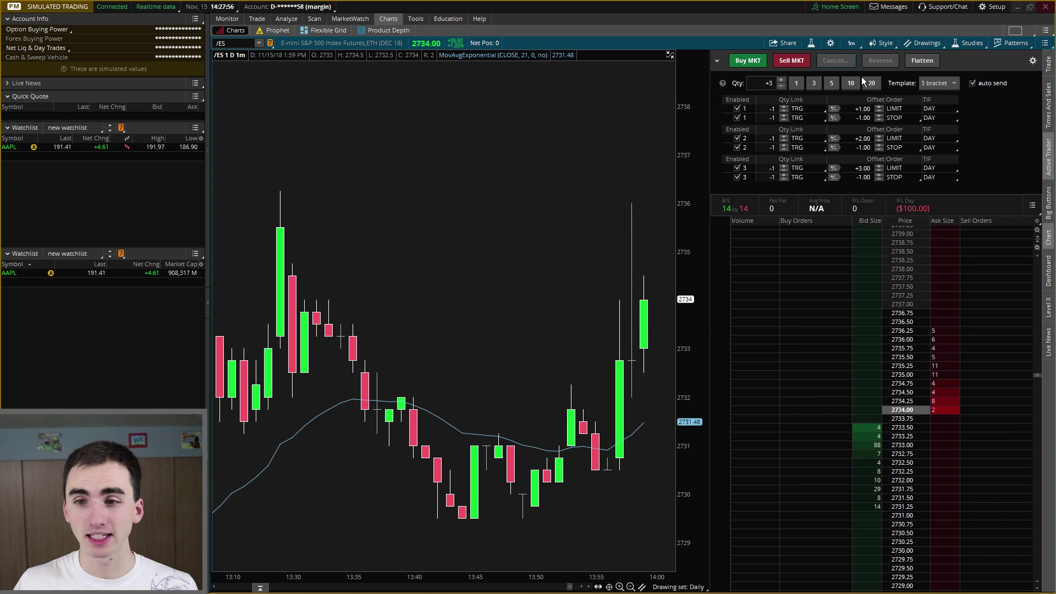
{"action": "left_click", "coordinate": [868, 436]}
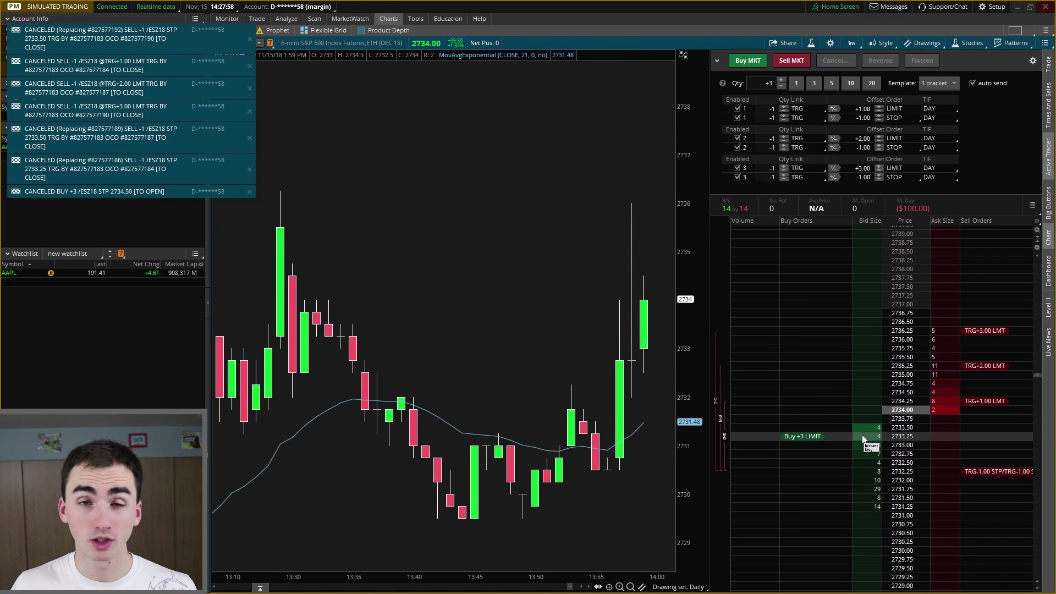
{"action": "left_click", "coordinate": [1016, 380]}
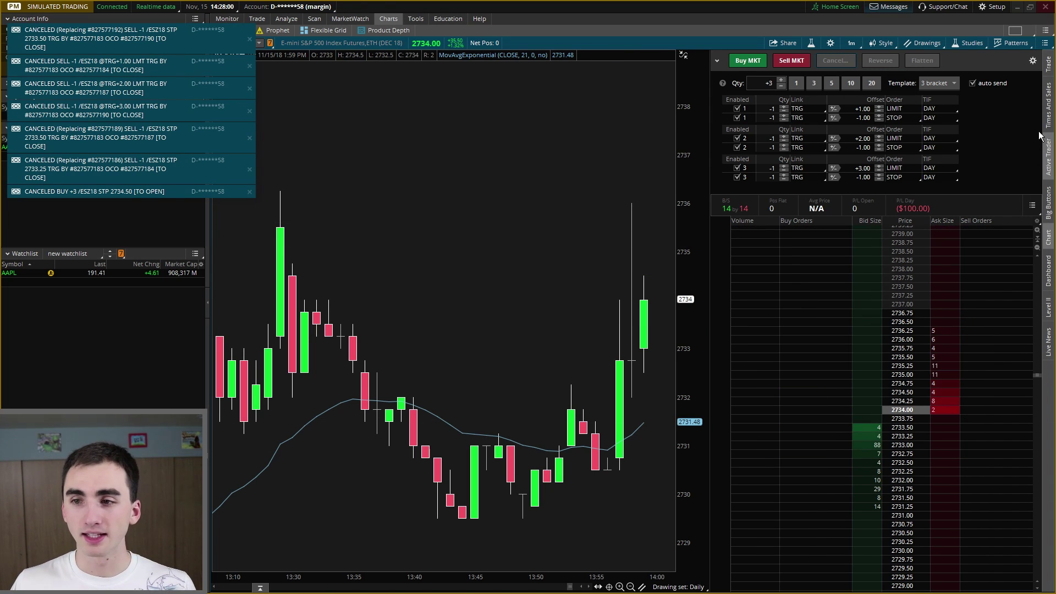
{"action": "left_click", "coordinate": [717, 60]}
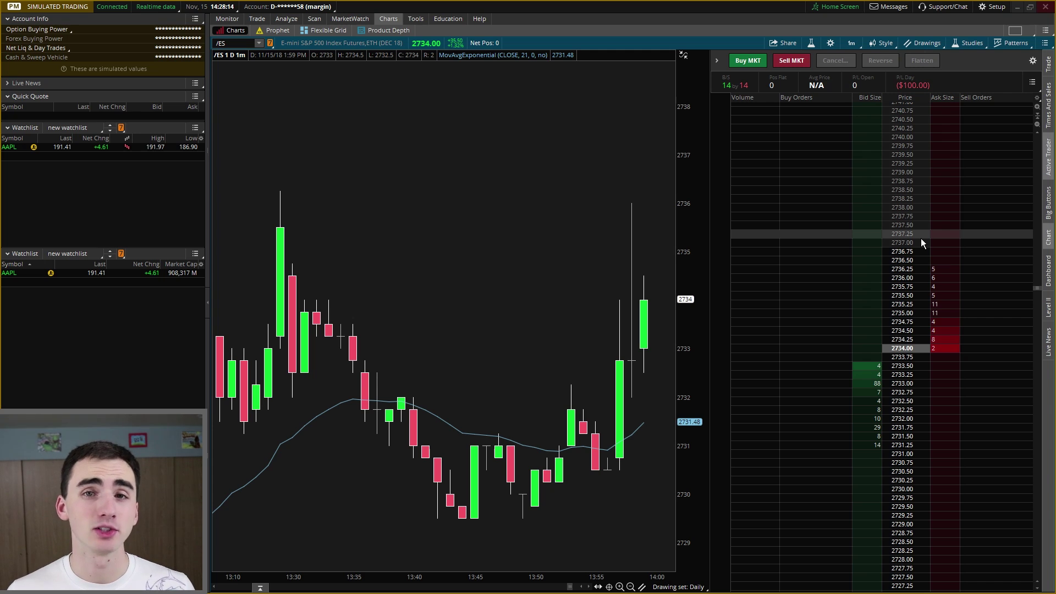
Coarsen the price ladder until its rows are spaced 12.50 points apart
{"action": "left_click", "coordinate": [1037, 126]}
{"action": "left_click", "coordinate": [1038, 126]}
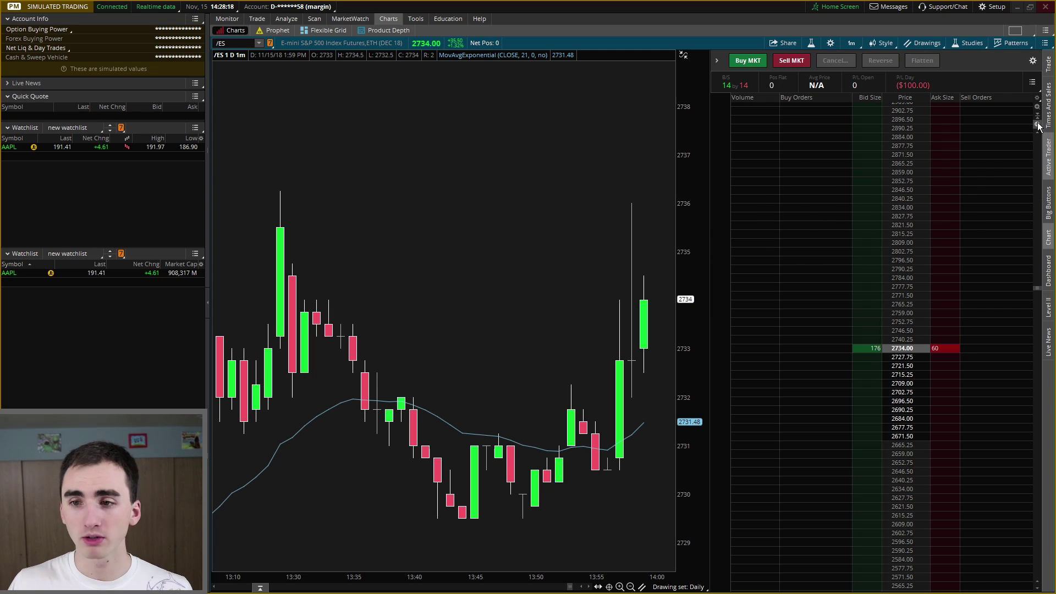
{"action": "left_click", "coordinate": [1038, 125]}
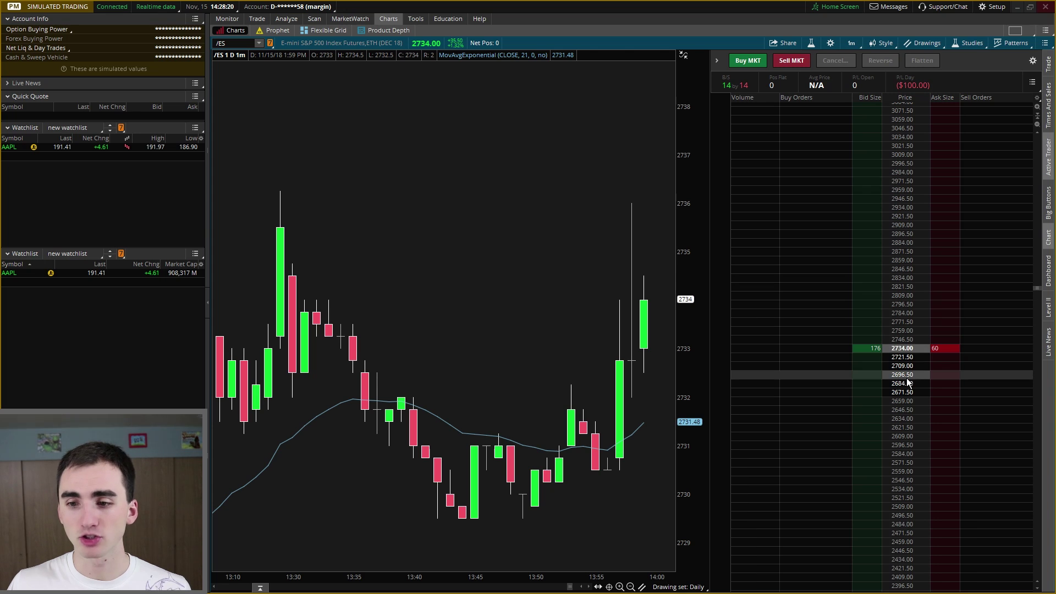
Refine the price ladder to 0.50-point rows, look through the lower prices, and return to 0.25-point rows around the last price
{"action": "left_click", "coordinate": [1038, 113]}
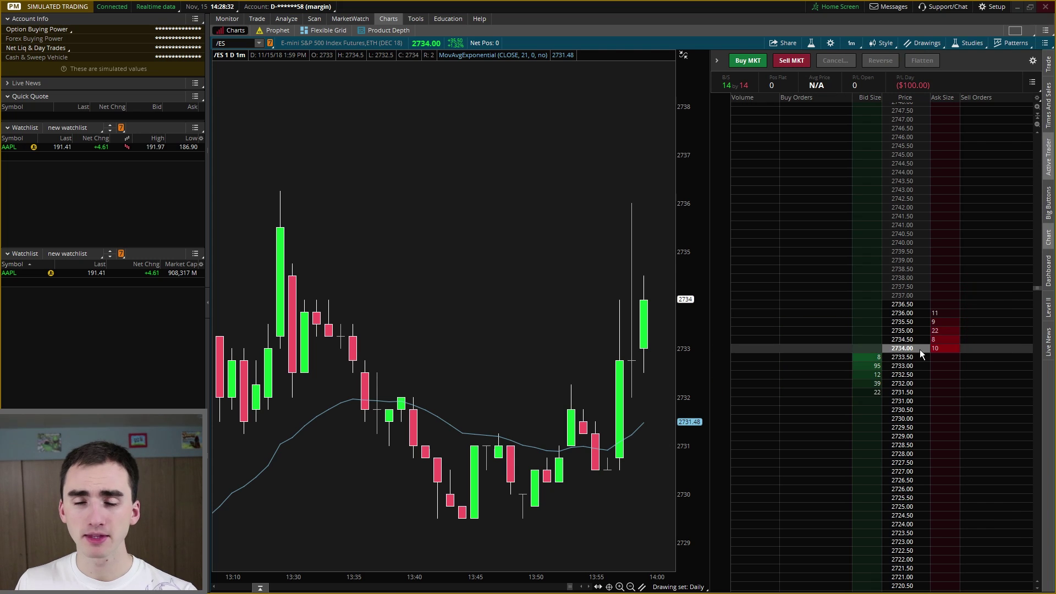
{"action": "scroll", "coordinate": [922, 420], "scroll_direction": "down", "scroll_amount": 4}
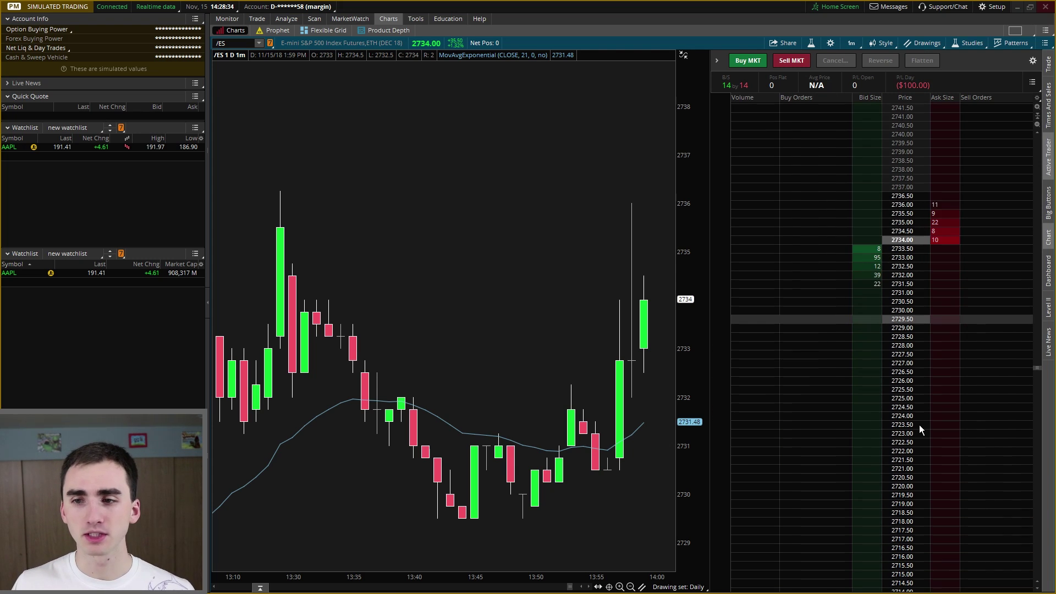
{"action": "scroll", "coordinate": [919, 425], "scroll_direction": "down", "scroll_amount": 10}
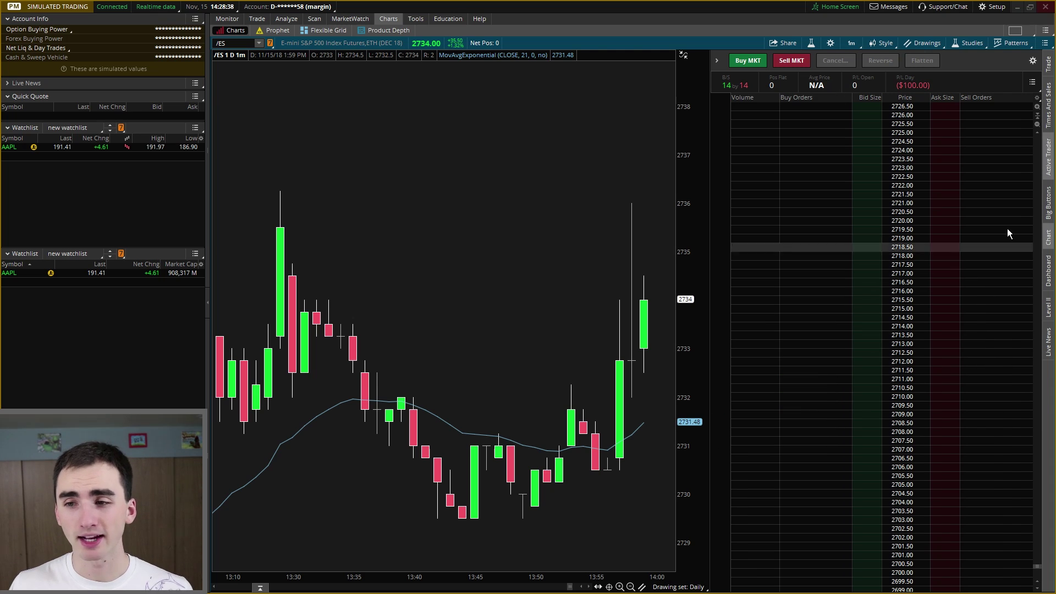
{"action": "left_click", "coordinate": [1037, 118]}
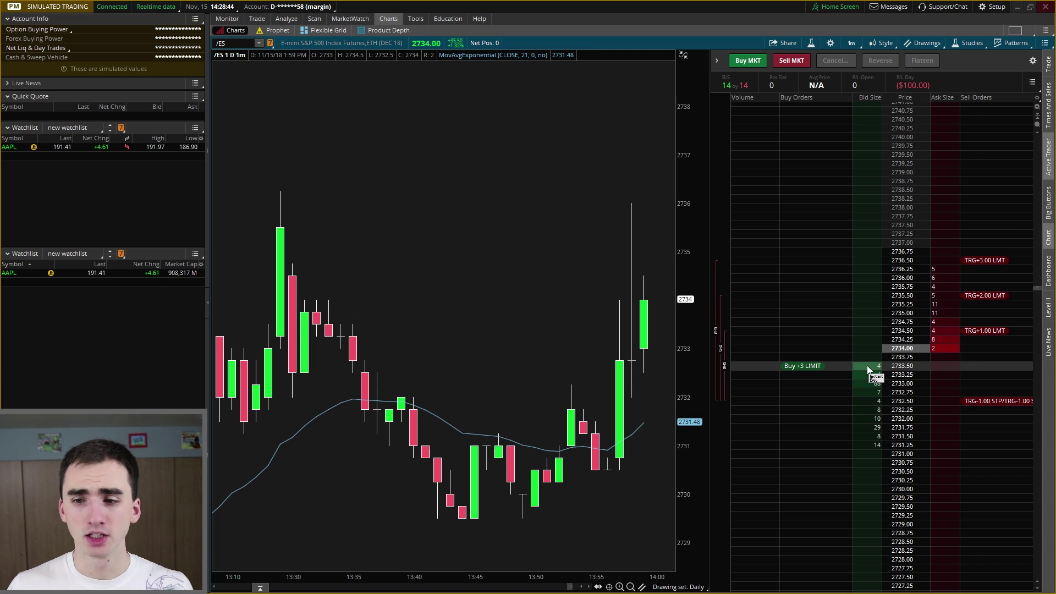
{"action": "left_click_drag", "start_coordinate": [868, 370], "coordinate": [707, 365]}
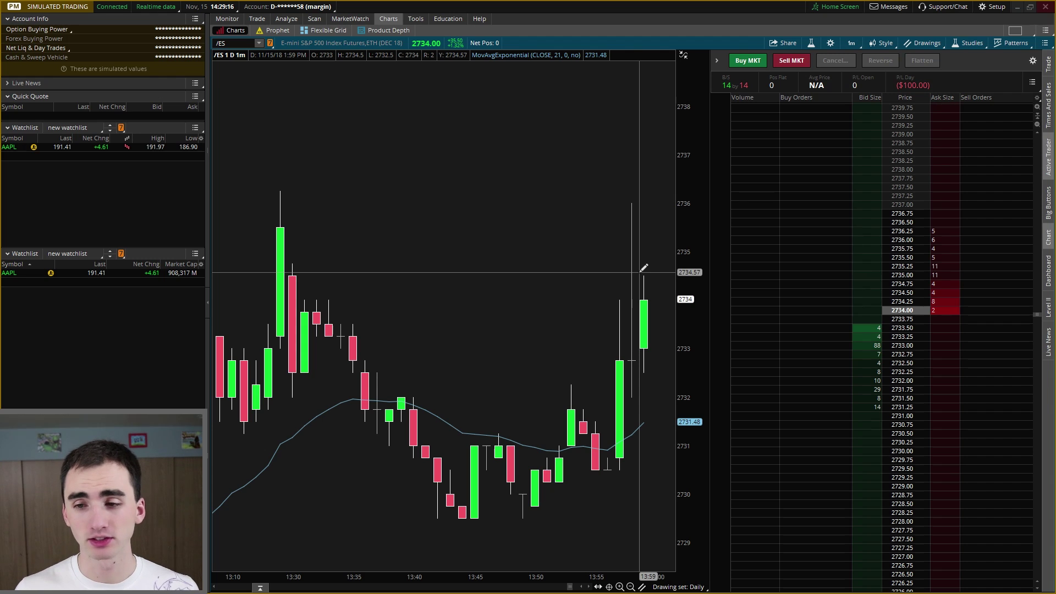
{"action": "left_click", "coordinate": [875, 391]}
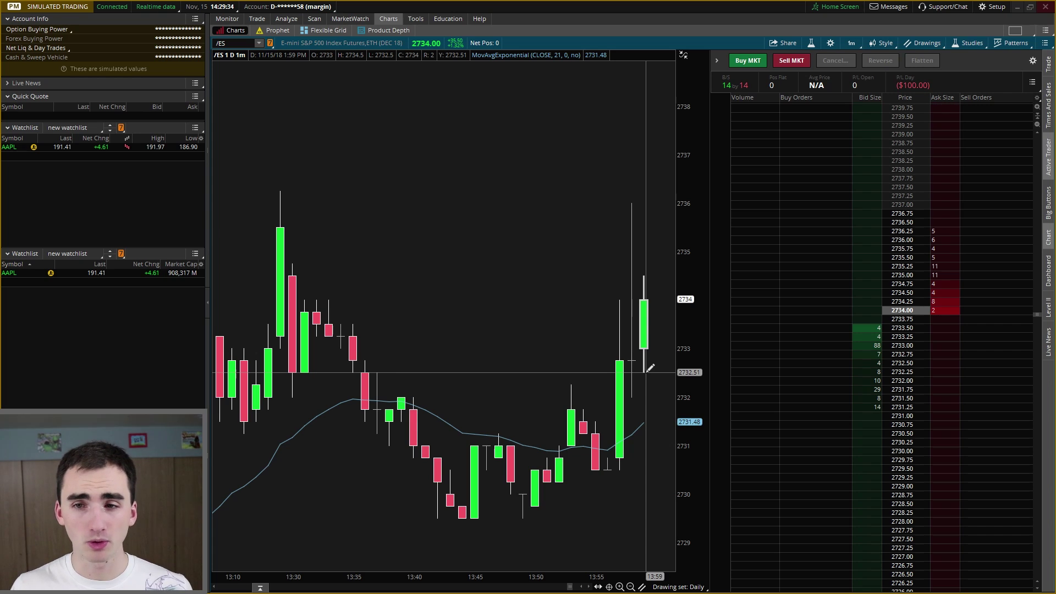
Buy three /ES contracts at market with the active three-bracket template
{"action": "left_click", "coordinate": [748, 60]}
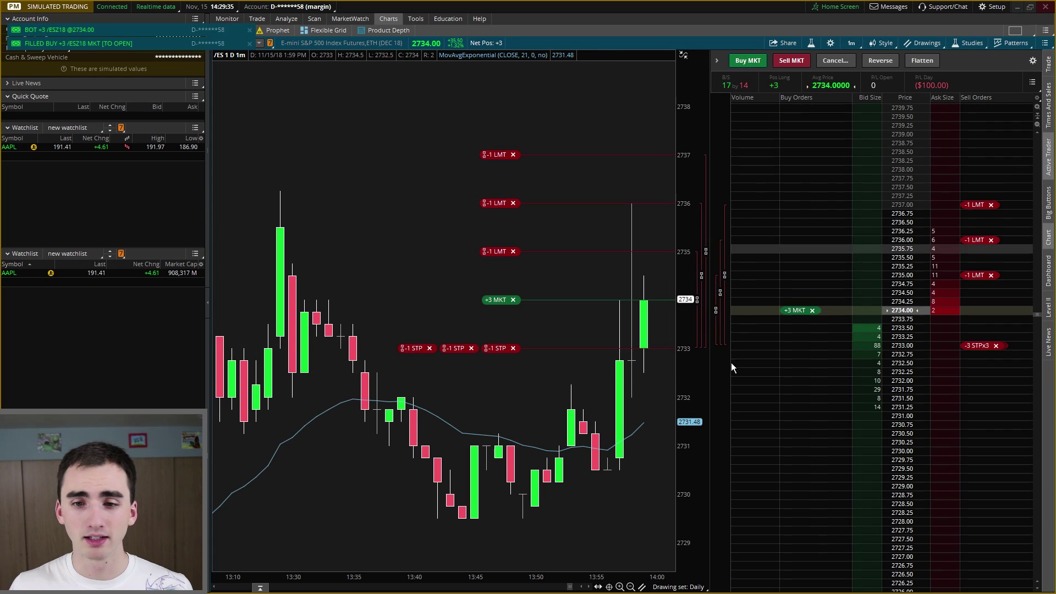